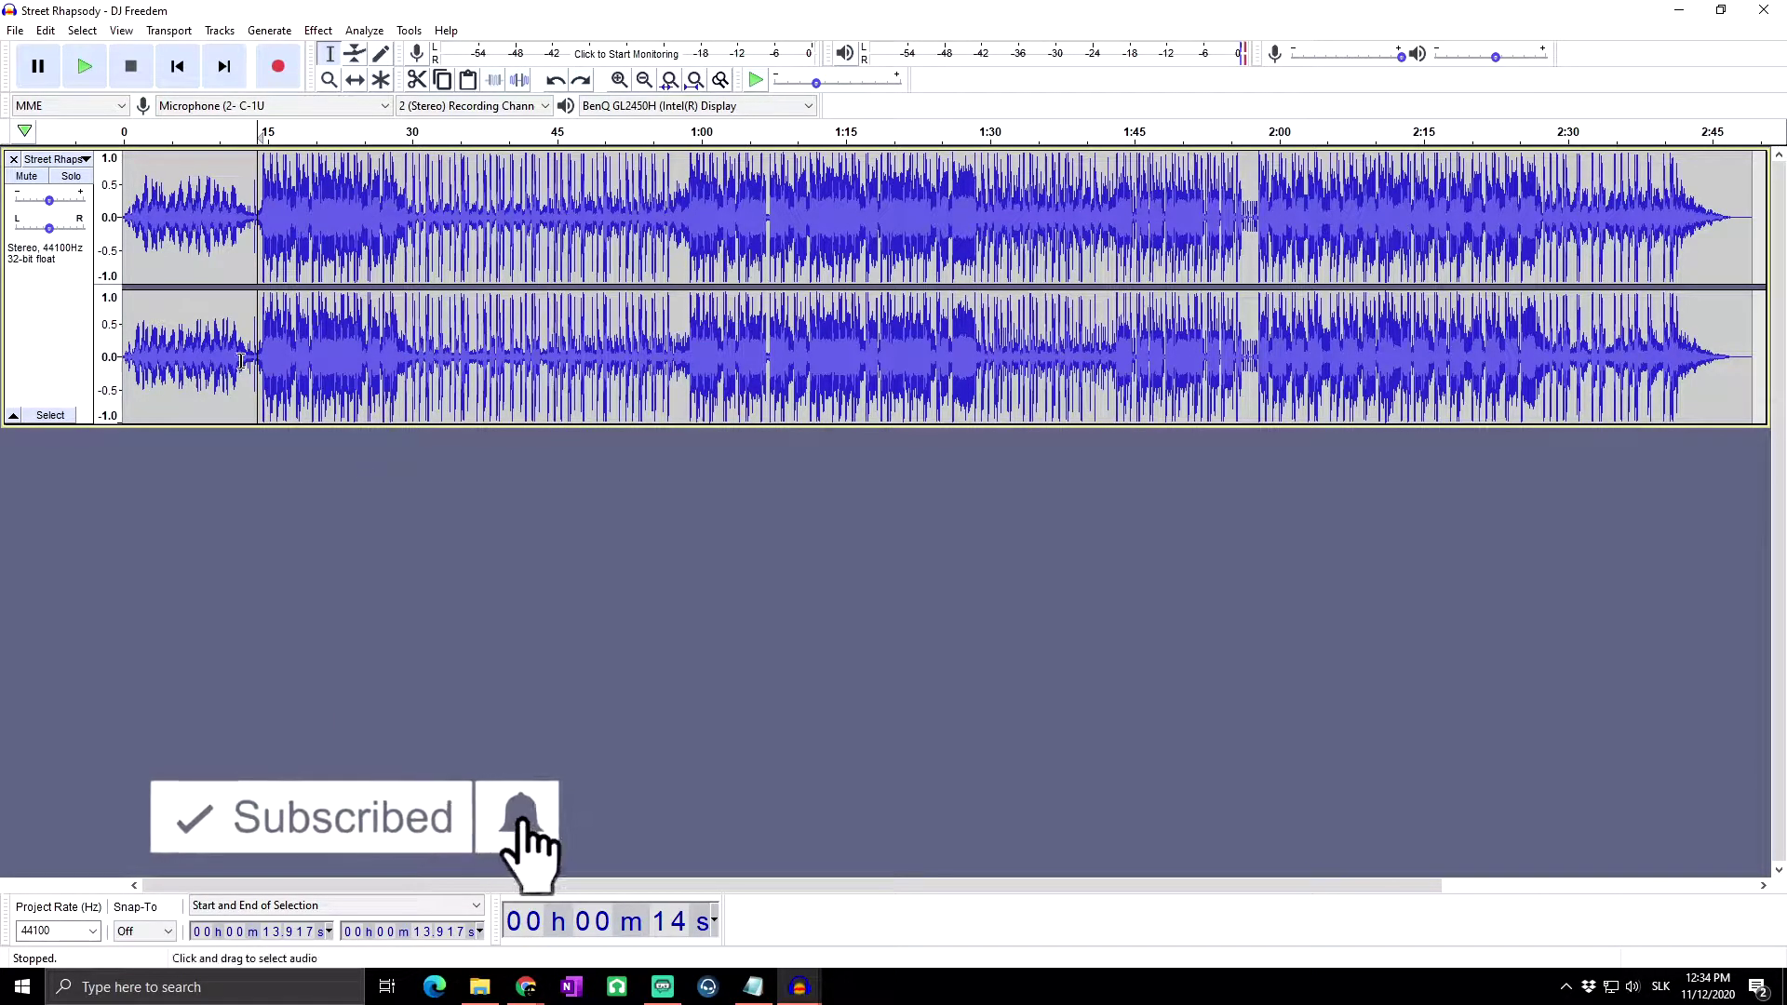
# Step: Select the louder section from about 13.8 s to 29.8 s in the track and play it back
pyautogui.click(412, 240)
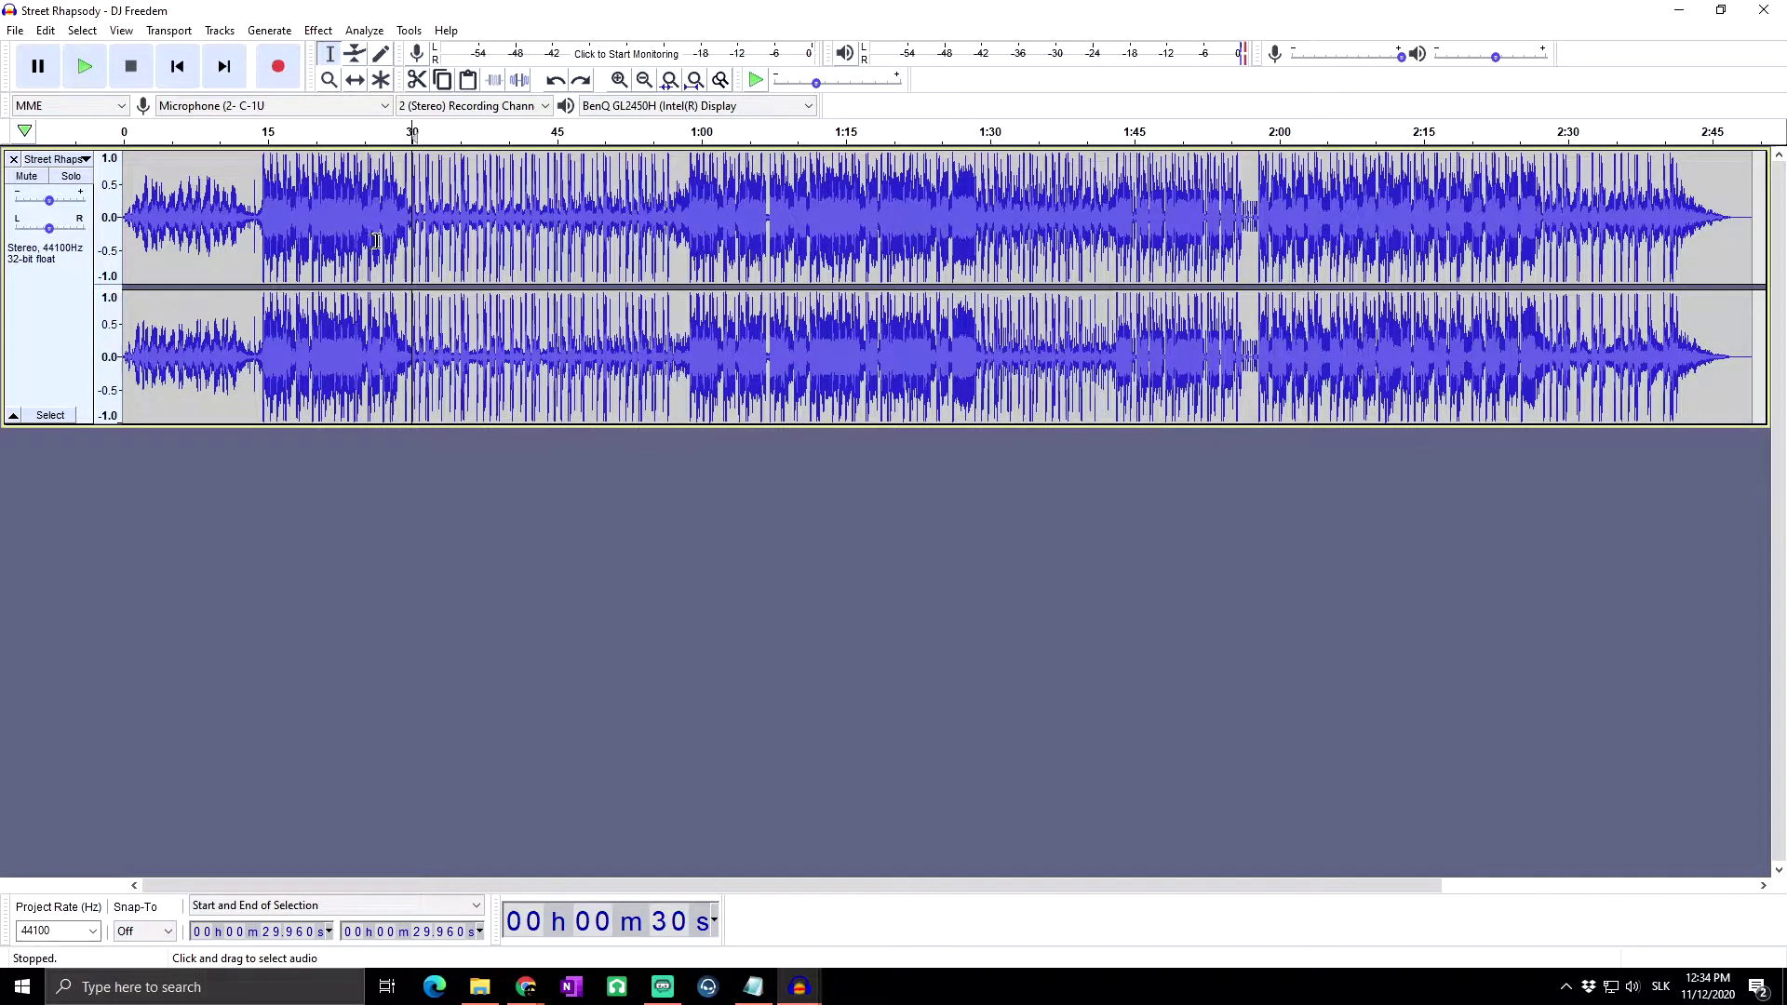
pyautogui.click(307, 210)
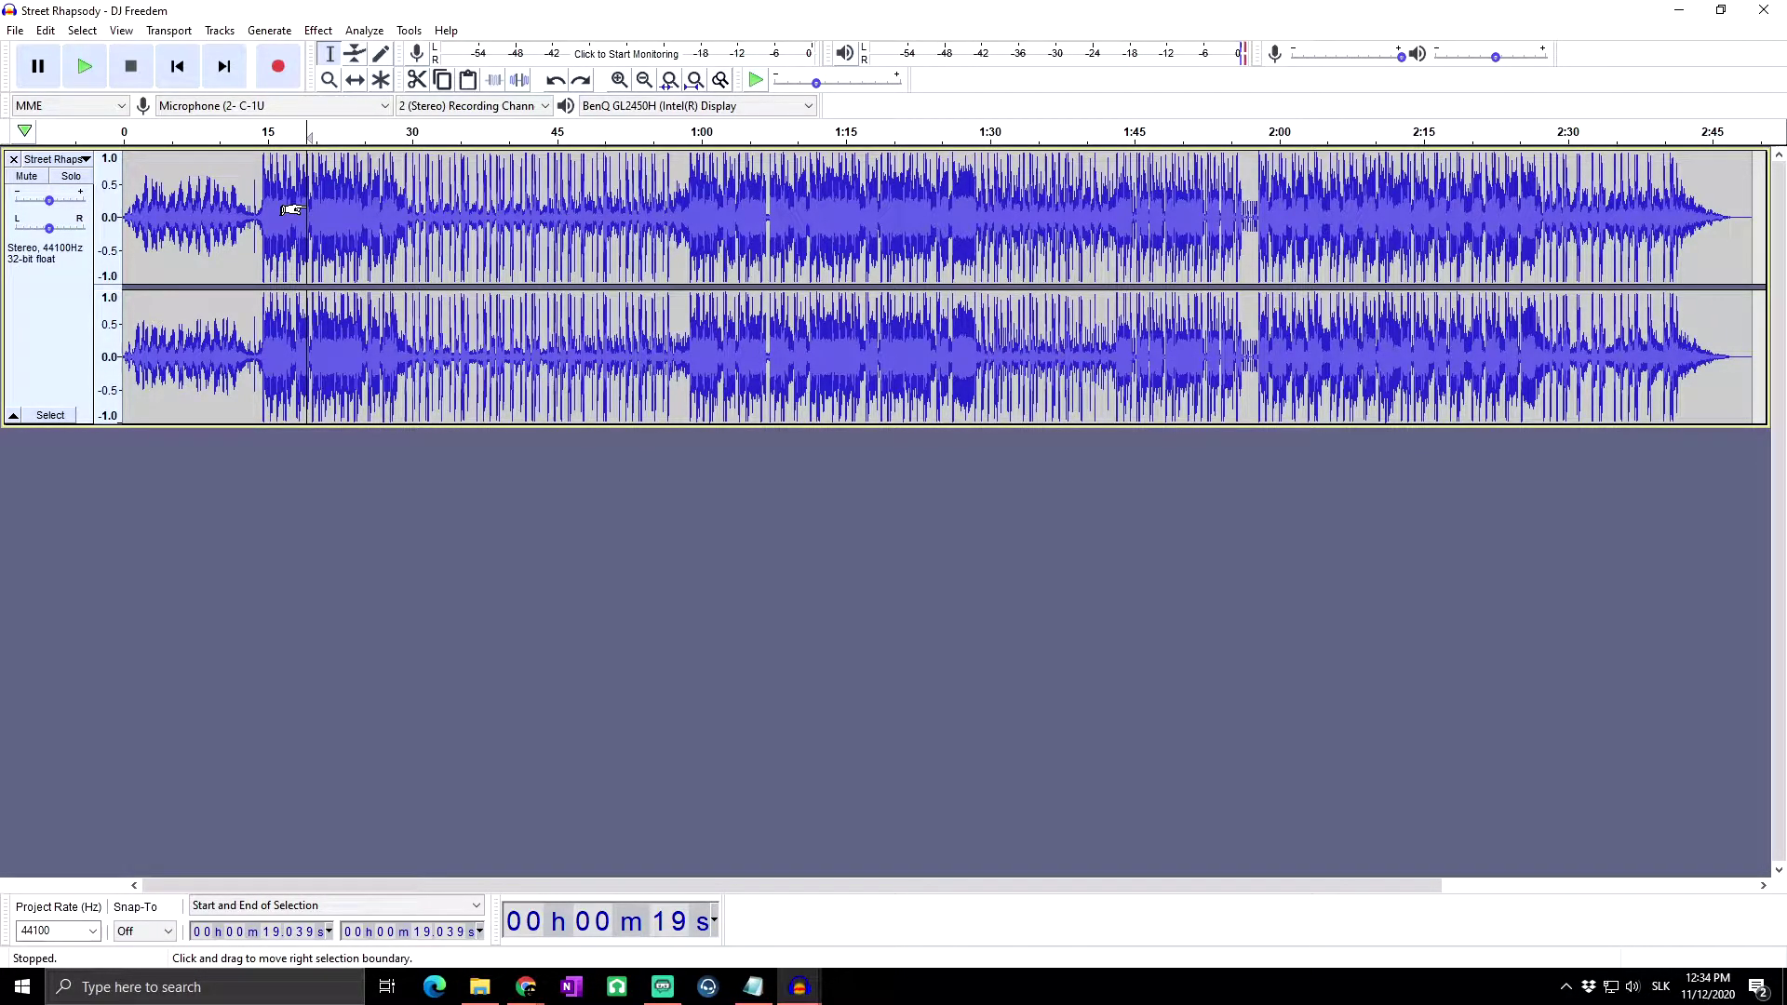
pyautogui.moveTo(256, 207); pyautogui.dragTo(409, 211)
pyautogui.press('space')
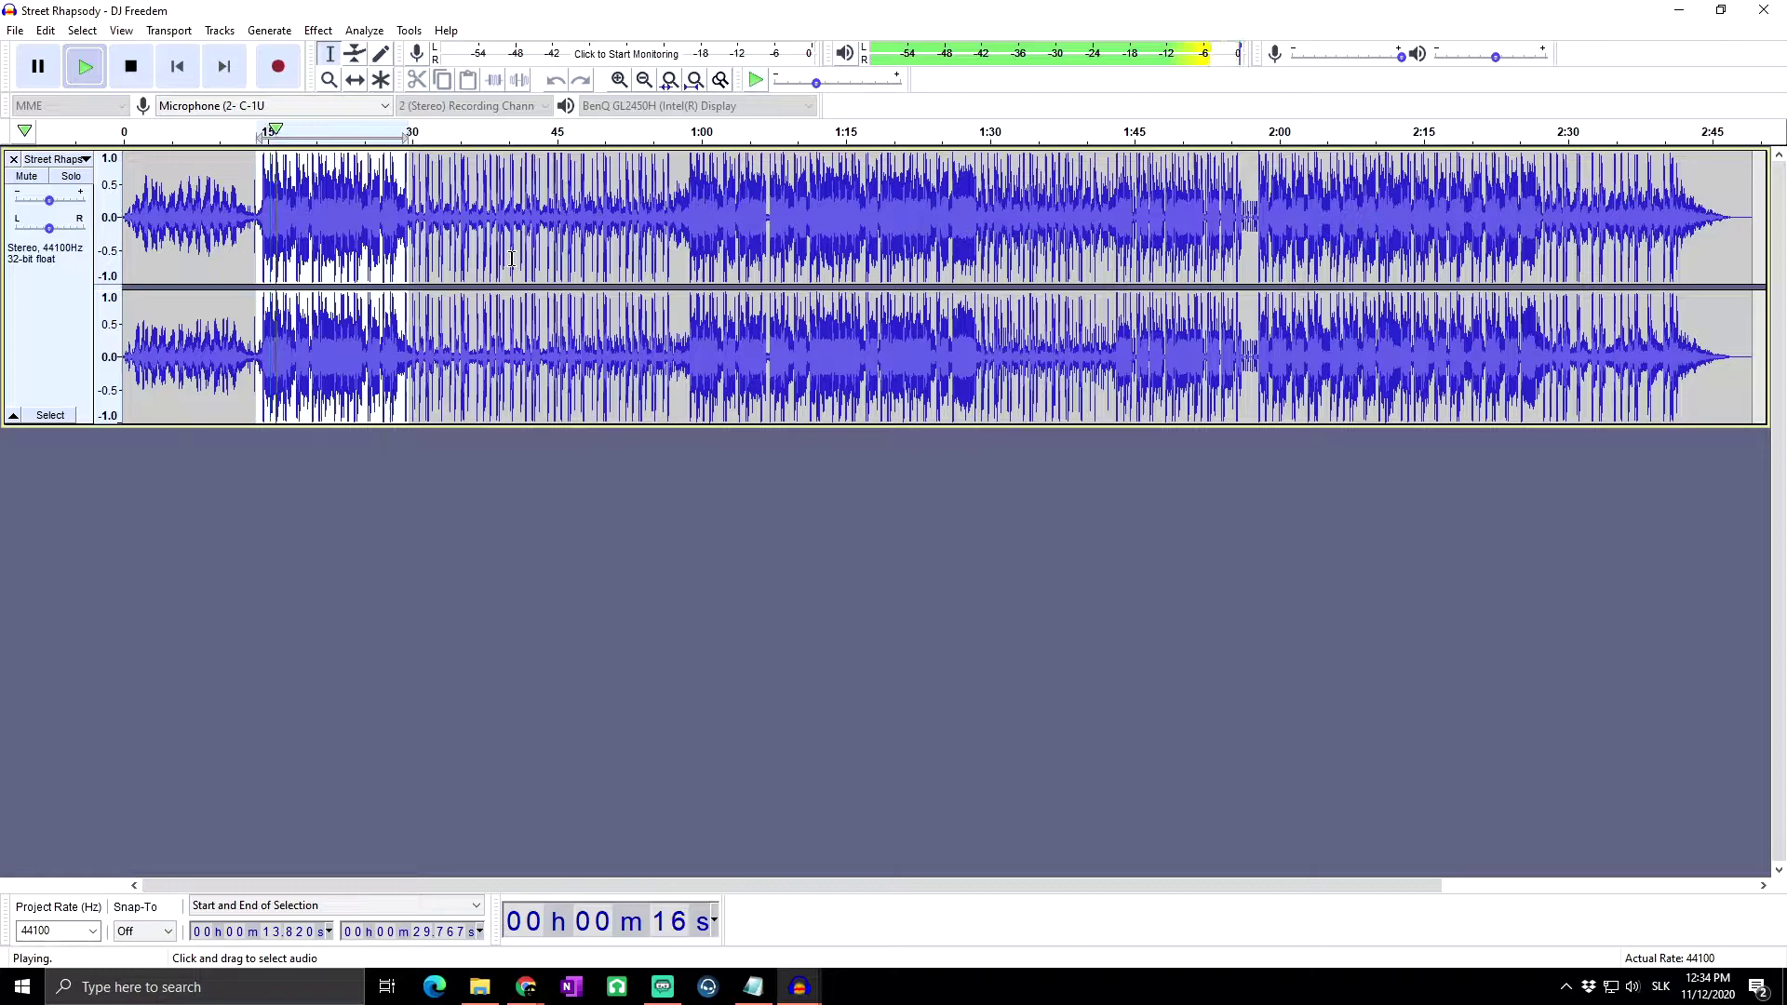
pyautogui.click(132, 67)
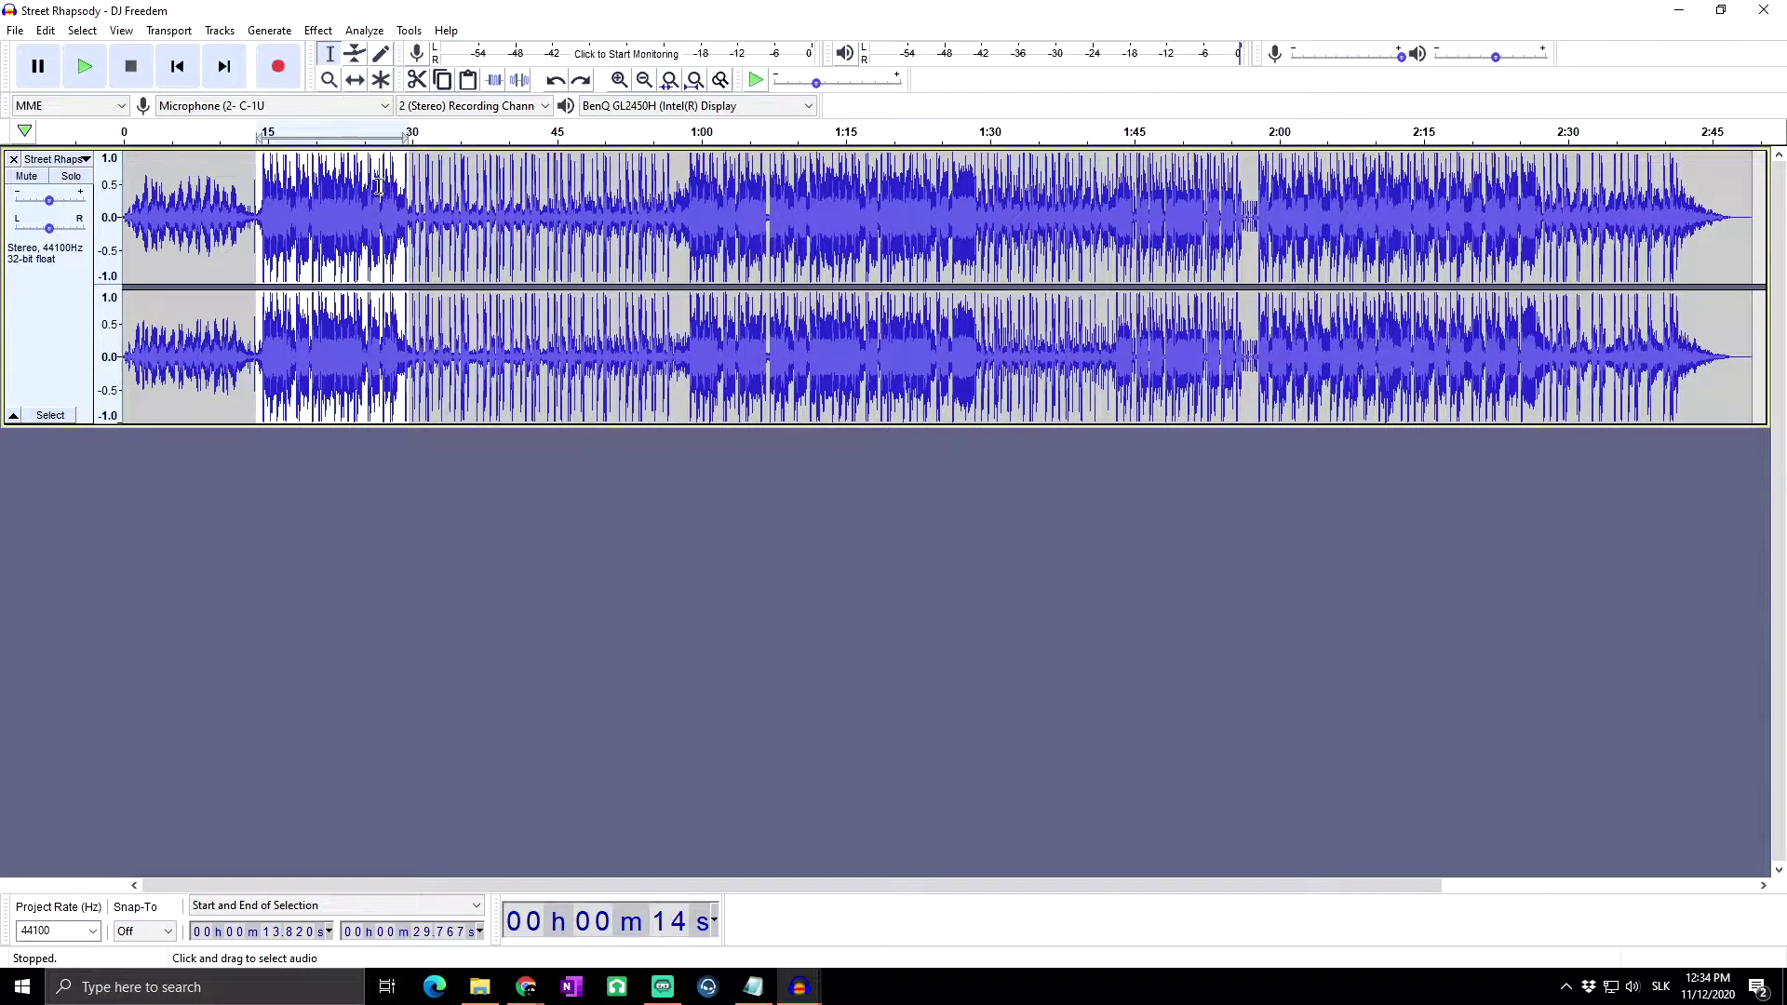
# Step: Load the Bass Boost factory preset in the Filter Curve effect for the selection and preview it
pyautogui.click(319, 31)
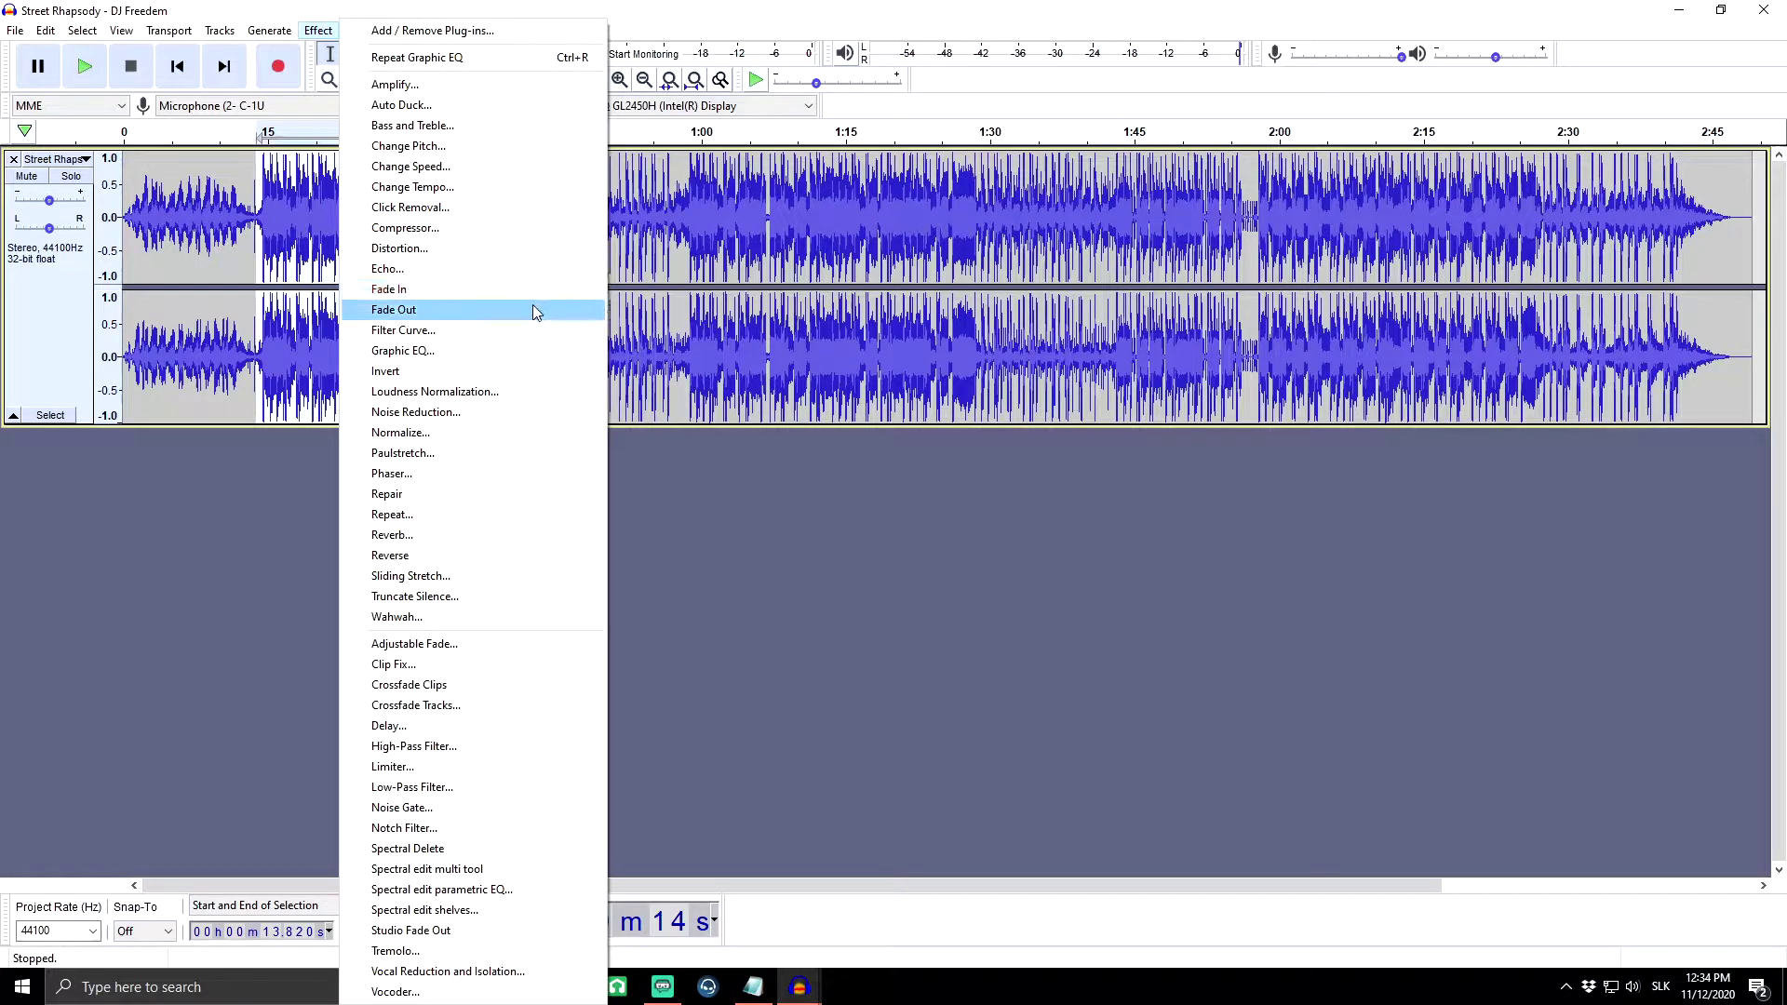
pyautogui.click(472, 330)
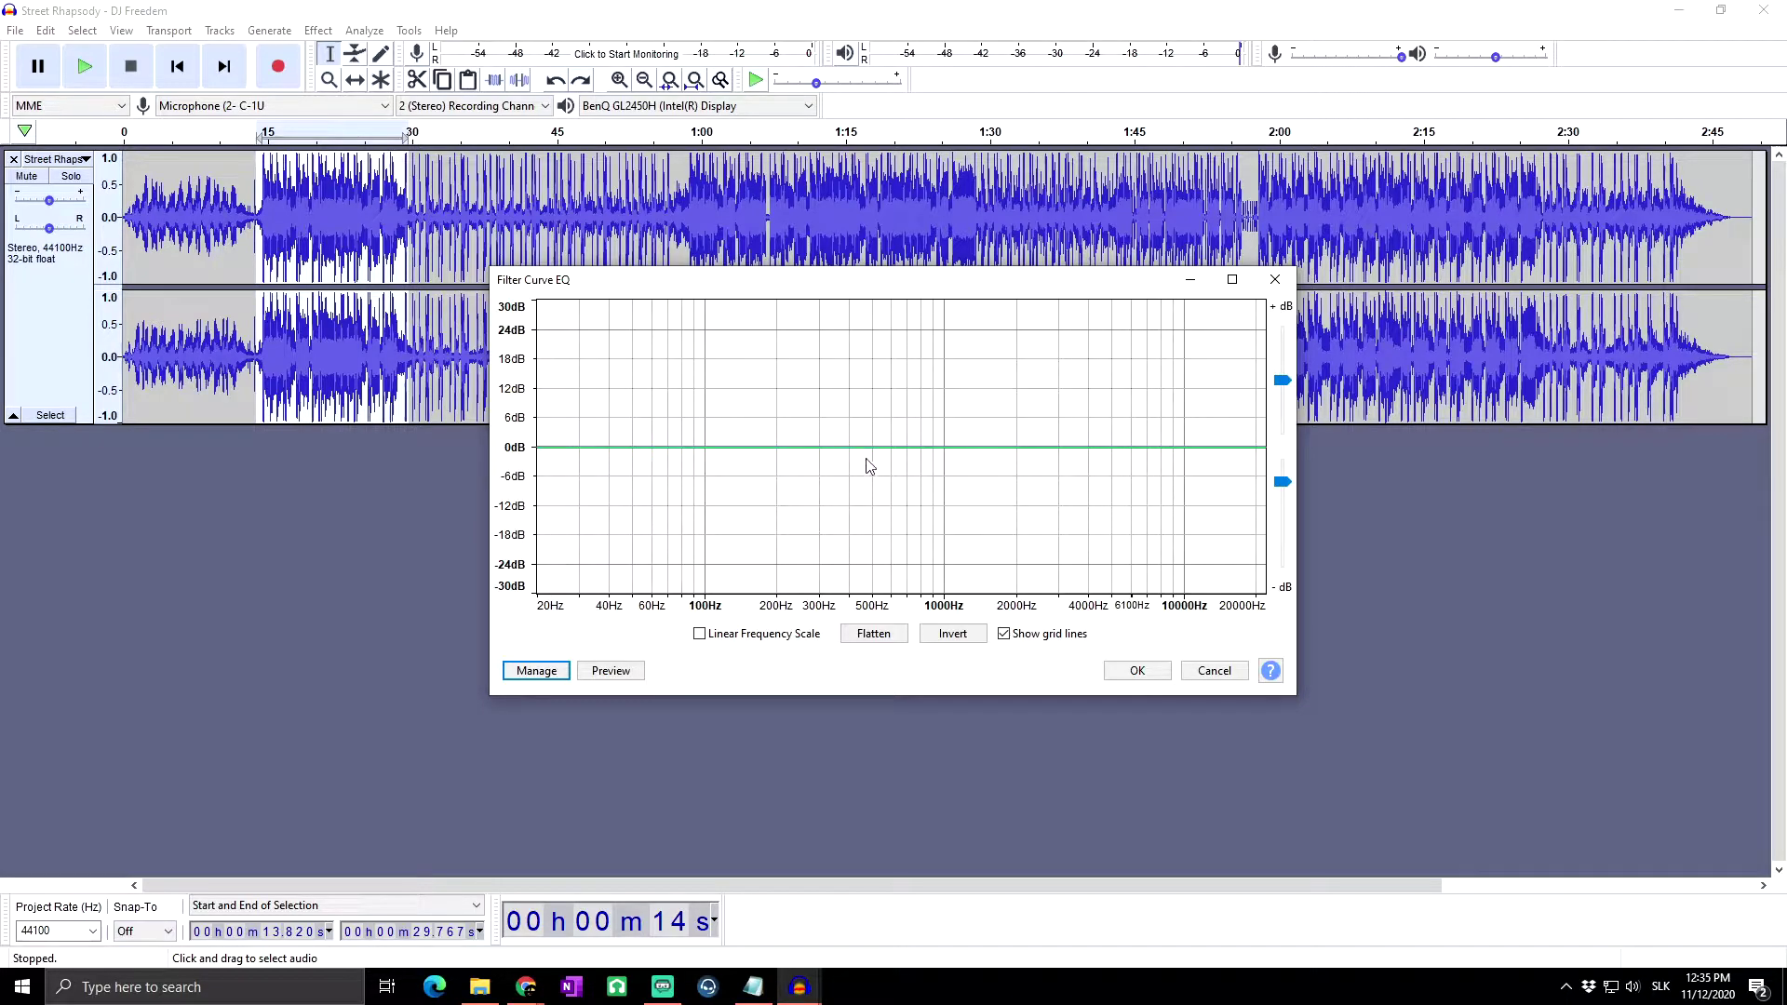
pyautogui.click(538, 671)
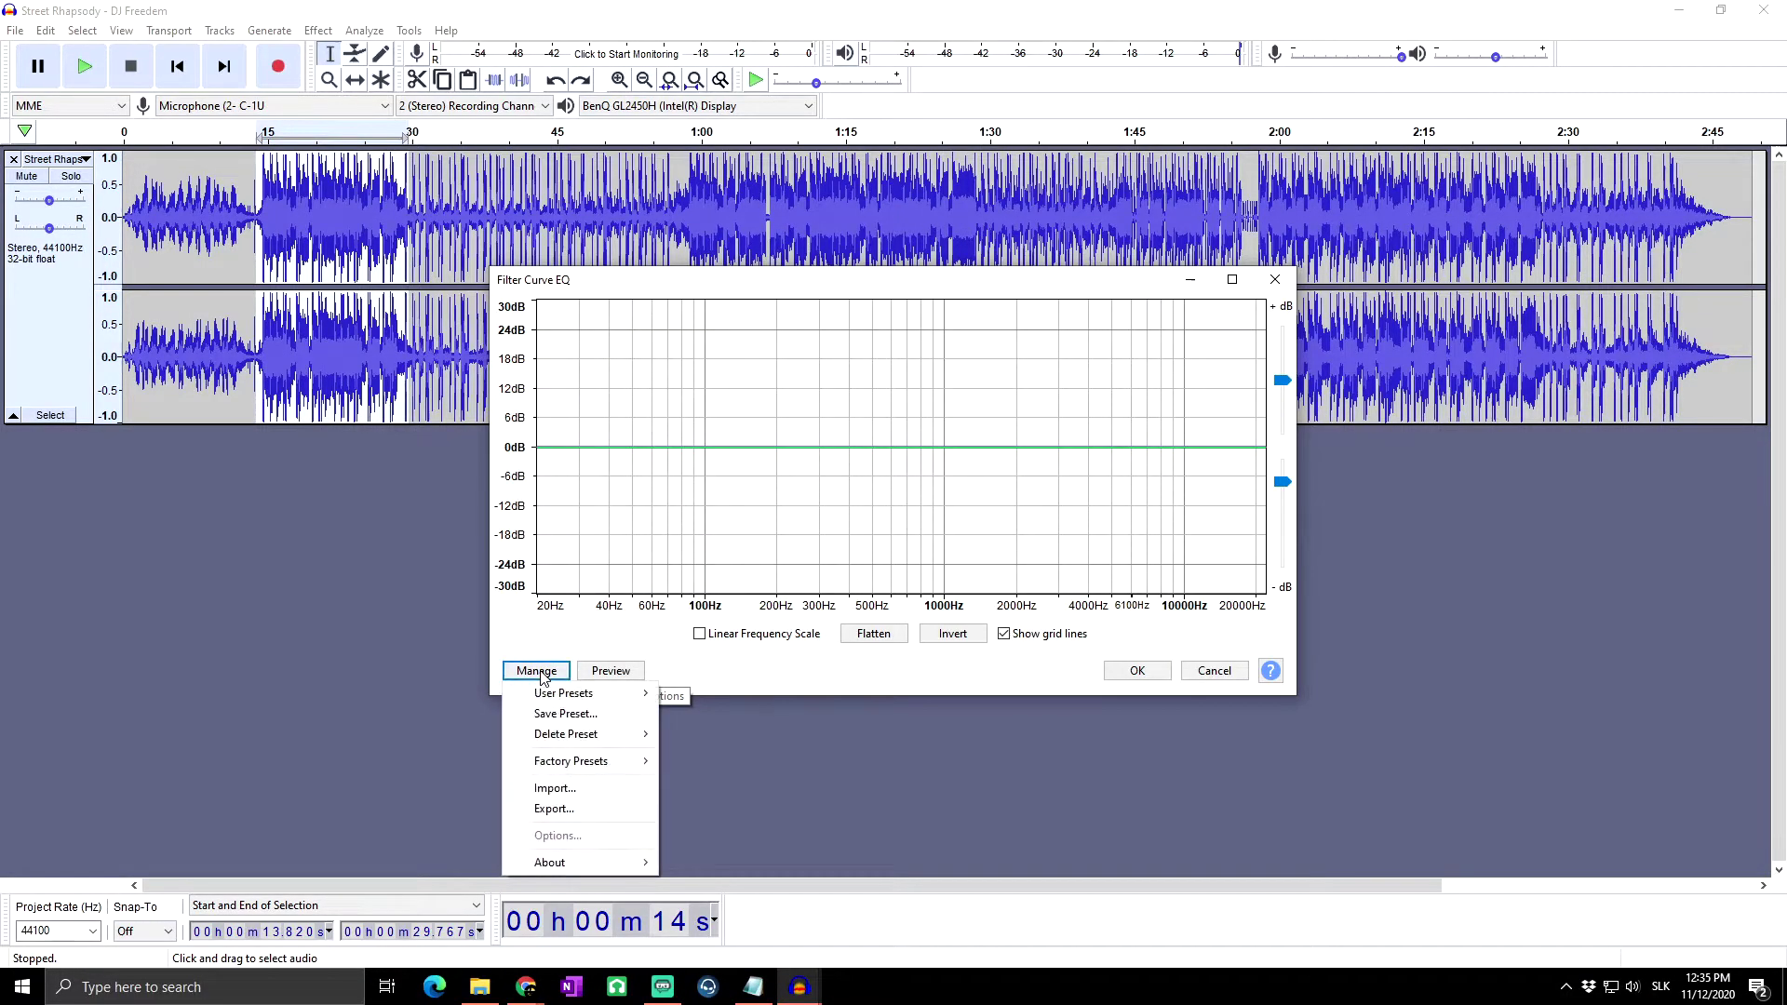
pyautogui.moveTo(618, 769)
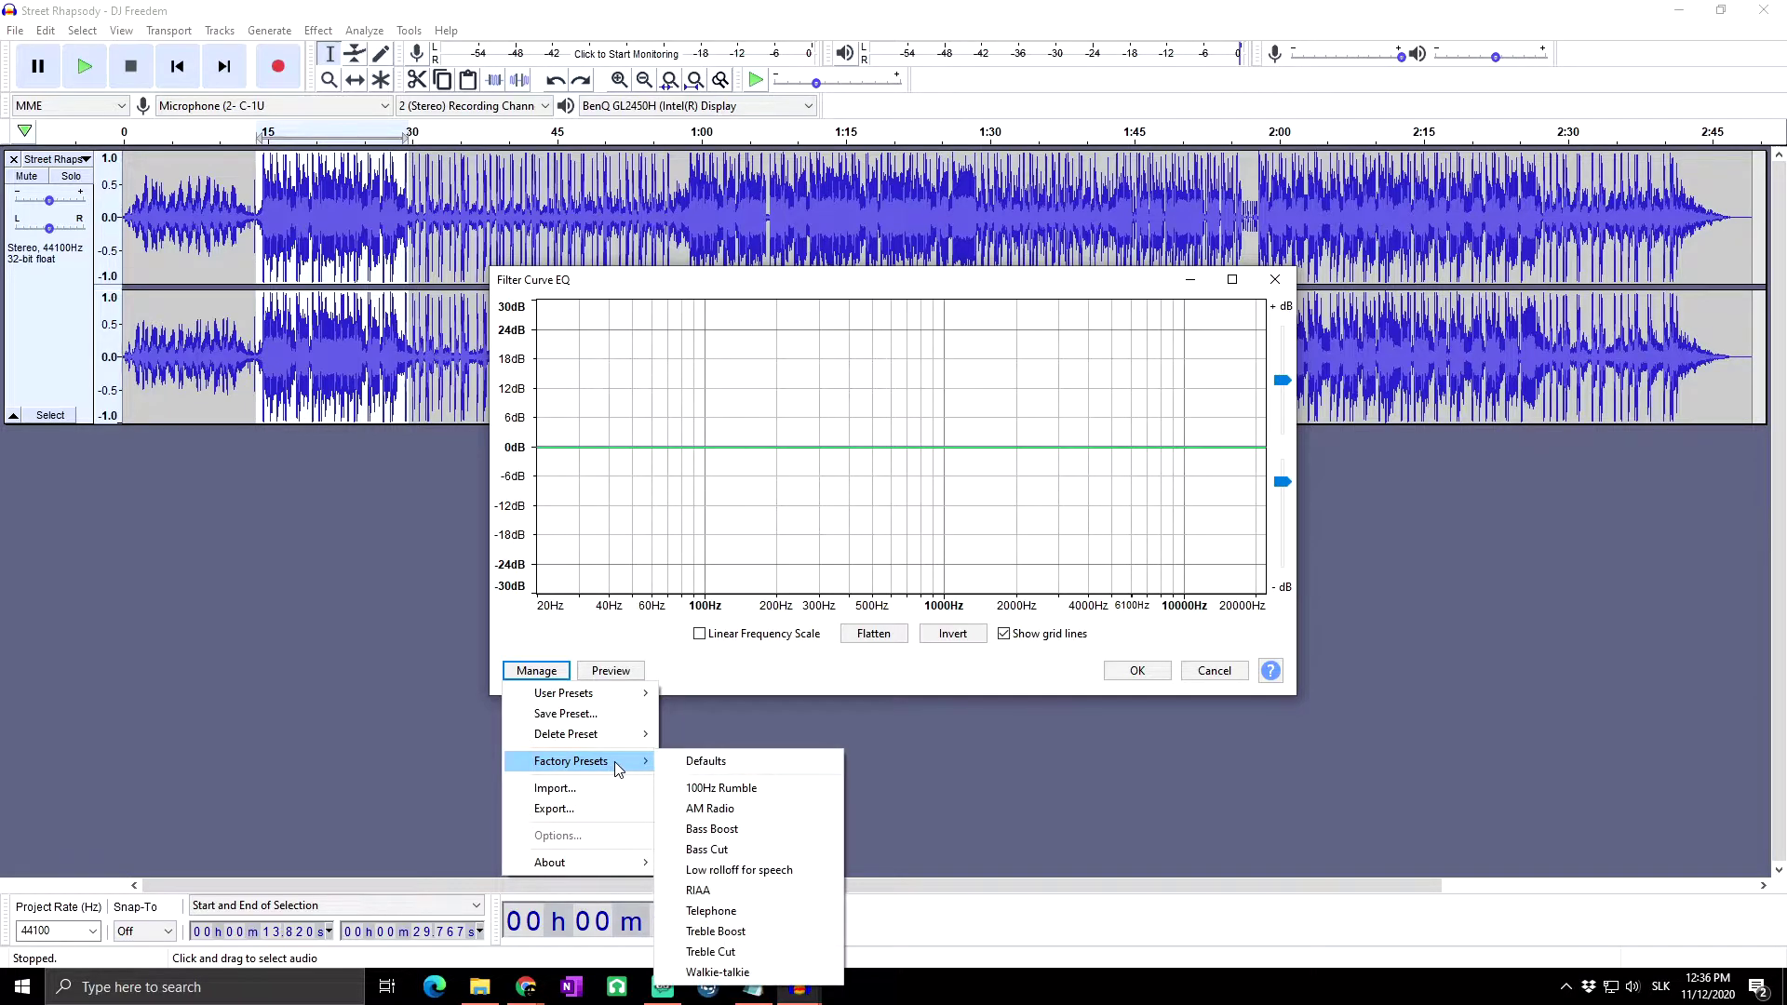
pyautogui.click(731, 831)
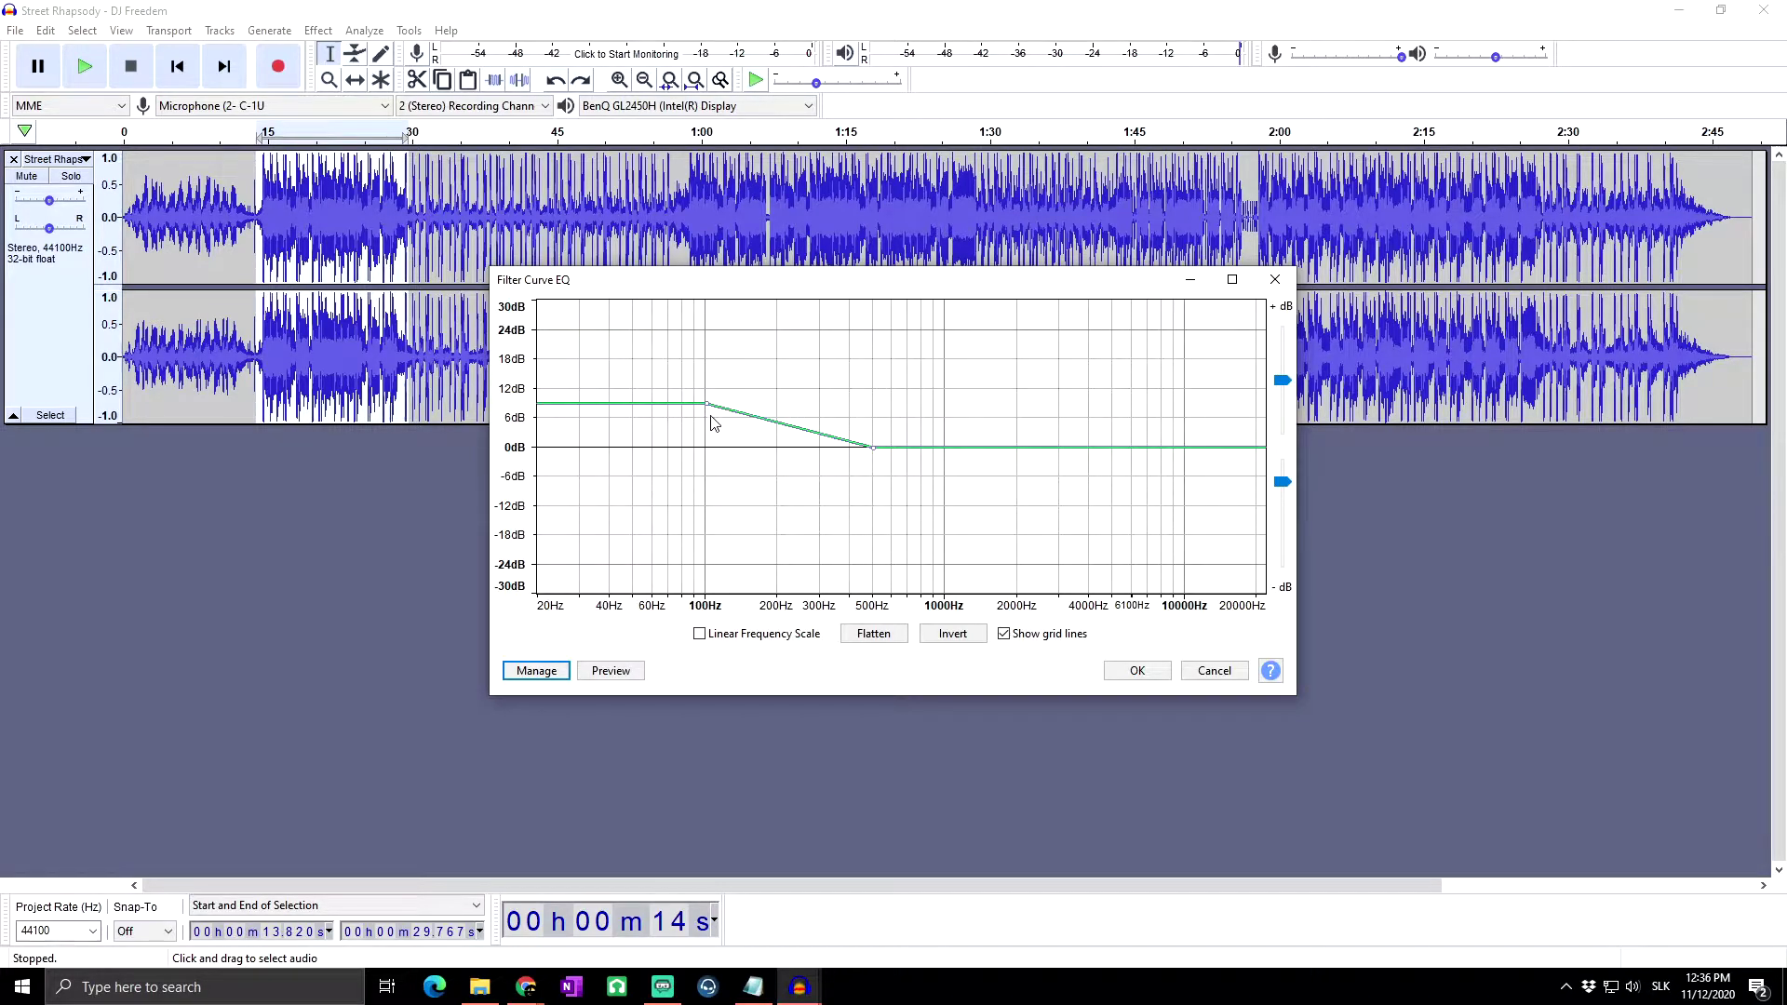
pyautogui.click(633, 673)
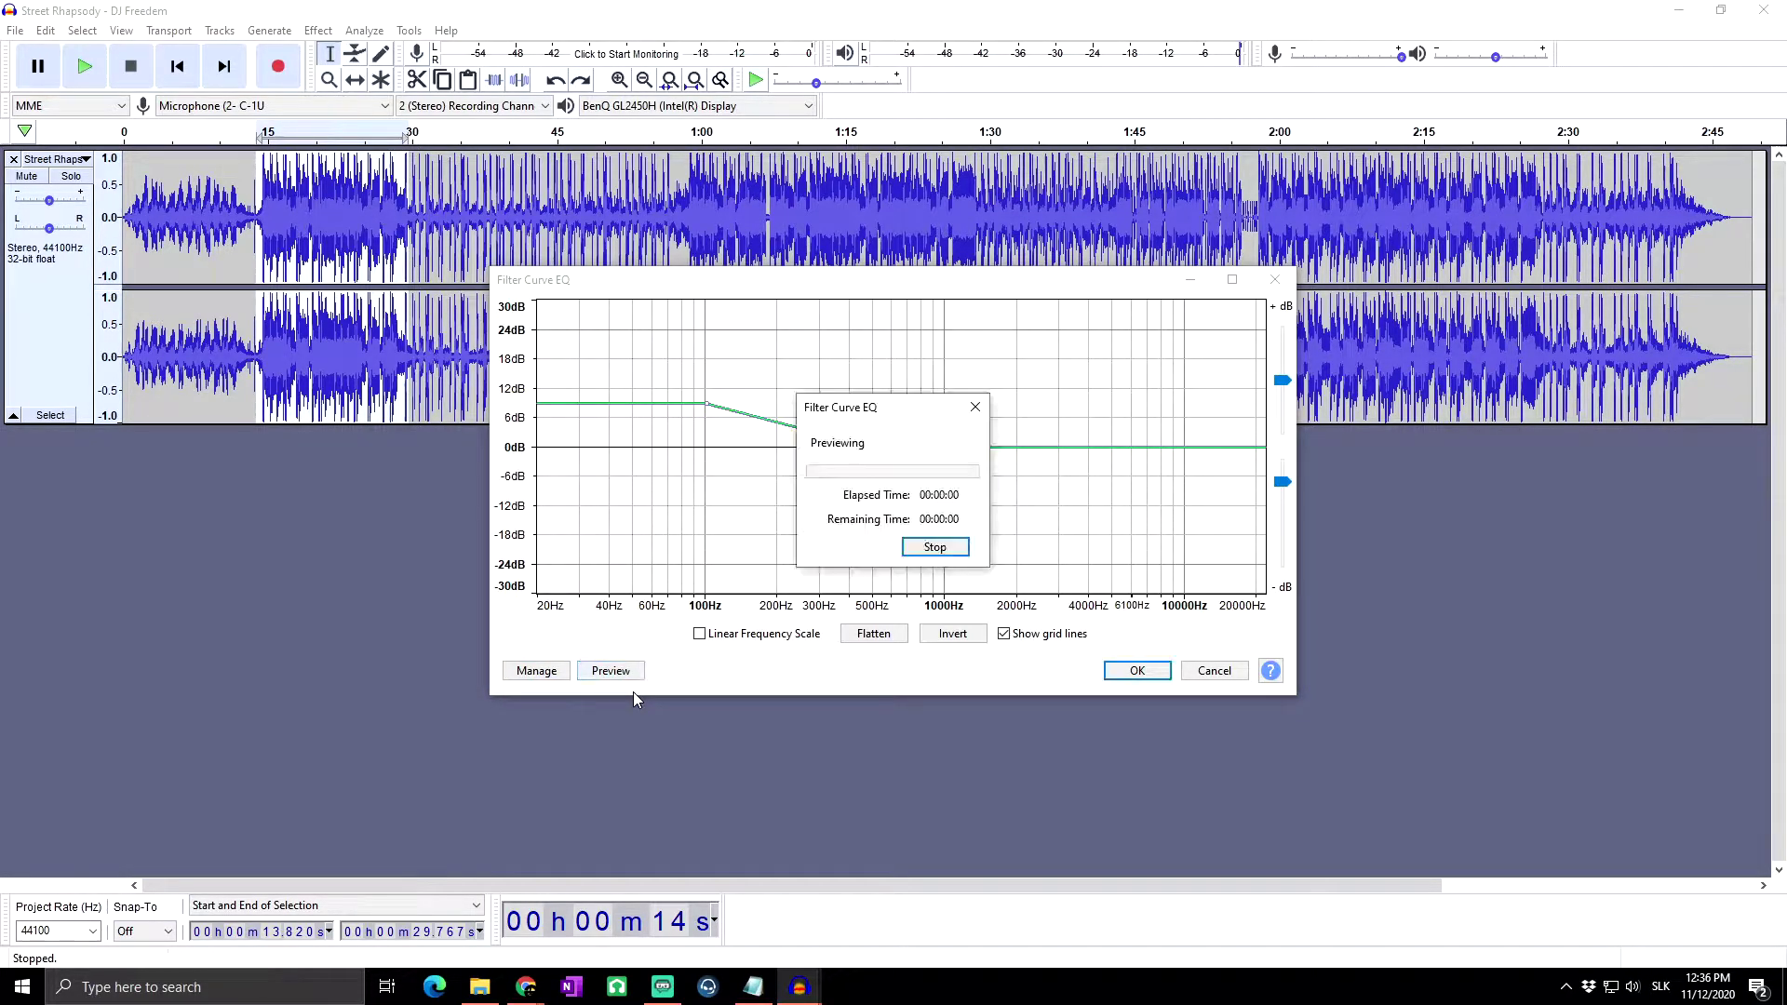
pyautogui.click(941, 551)
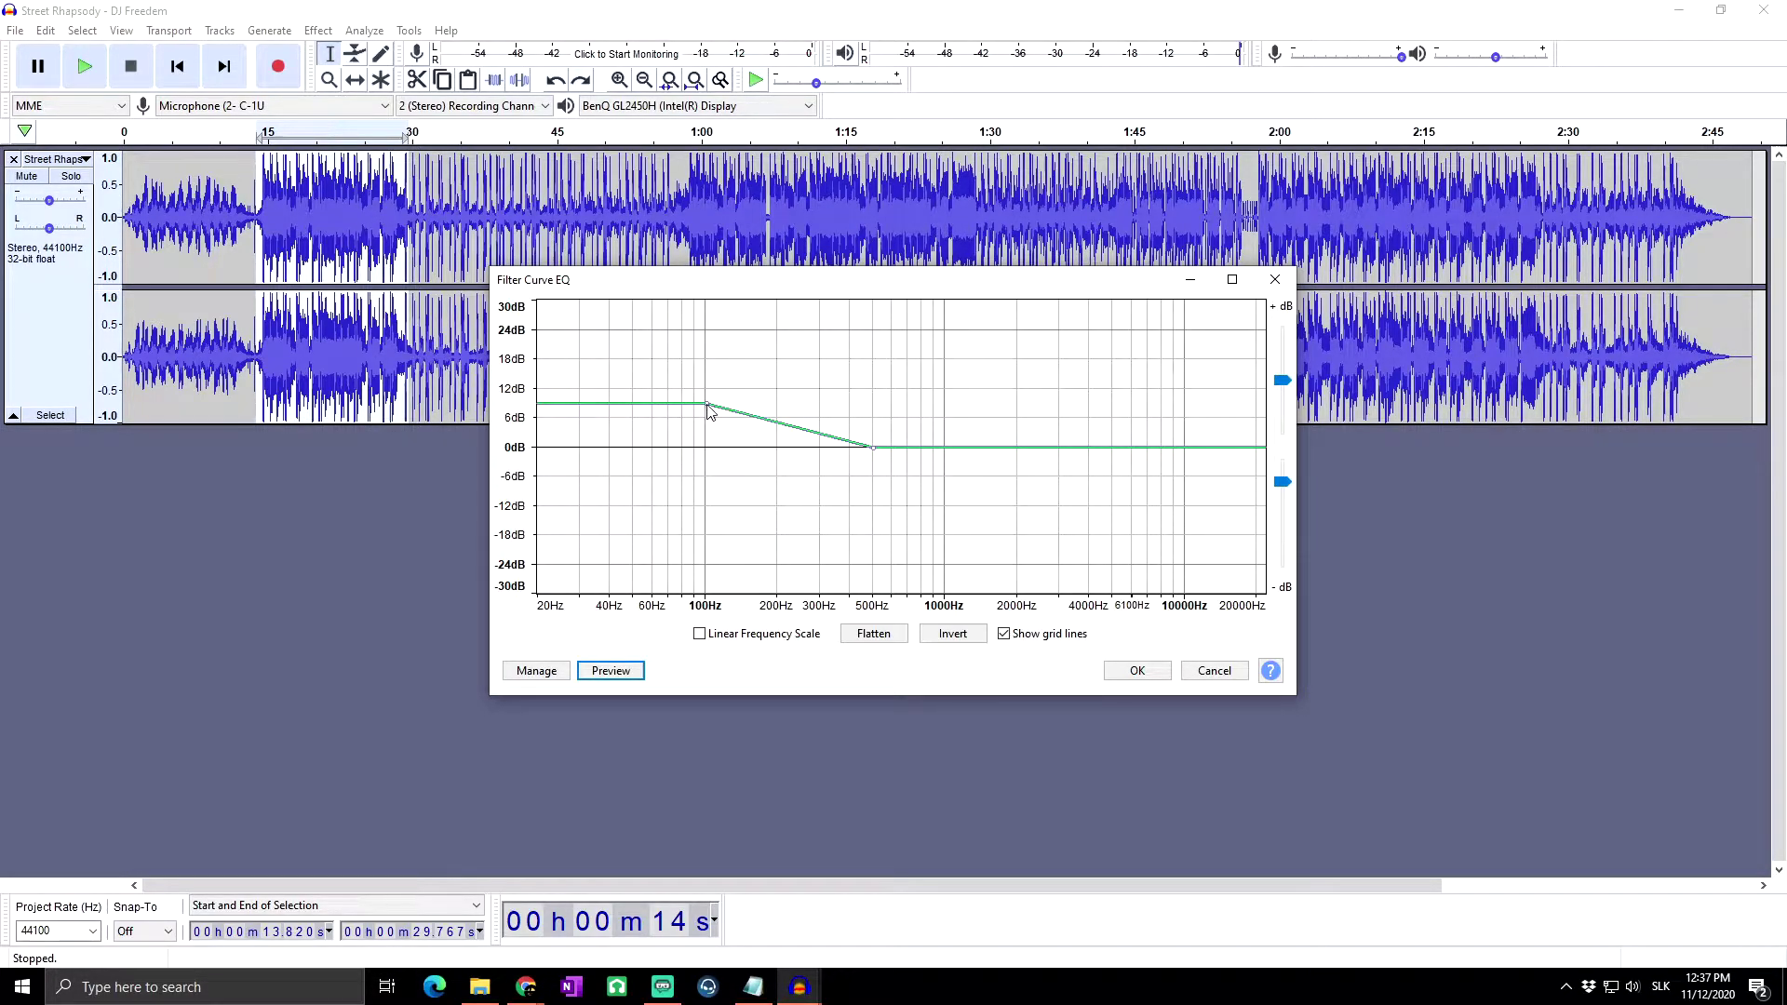
# Step: Lower the curve's 100 Hz point to about 5 dB and apply the filter to the selection, then undo the effect
pyautogui.moveTo(710, 411); pyautogui.dragTo(711, 429)
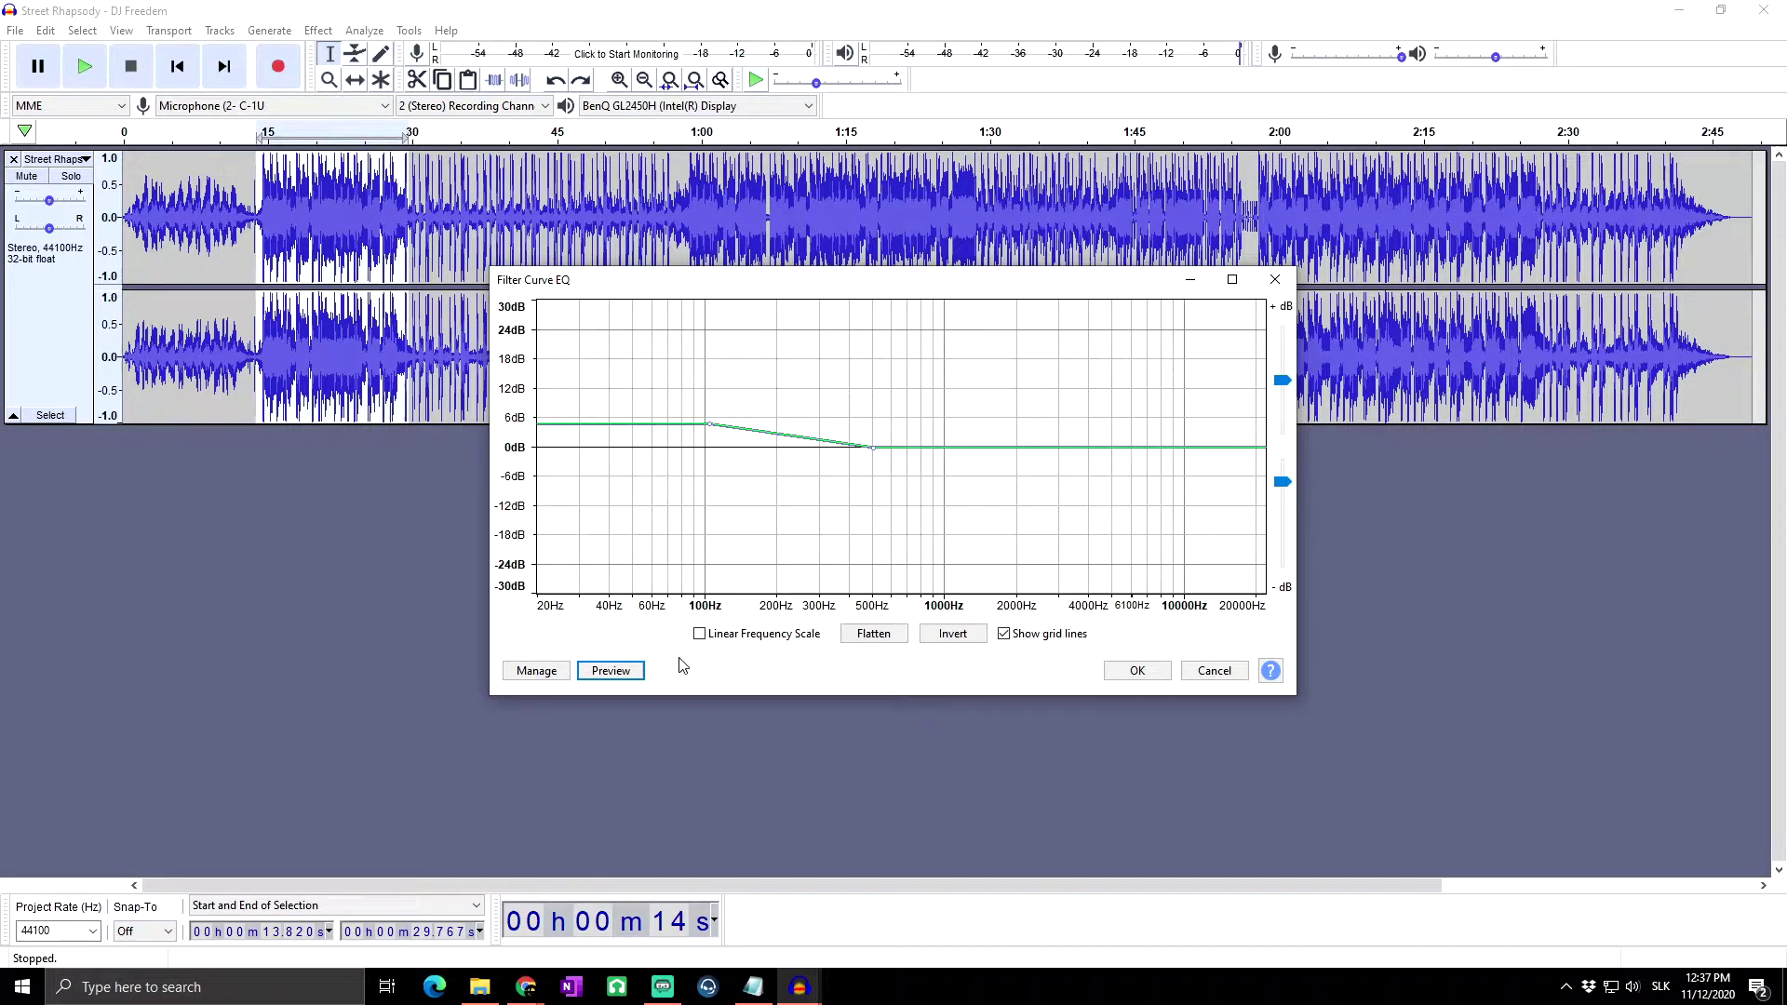
pyautogui.click(610, 671)
pyautogui.click(1136, 676)
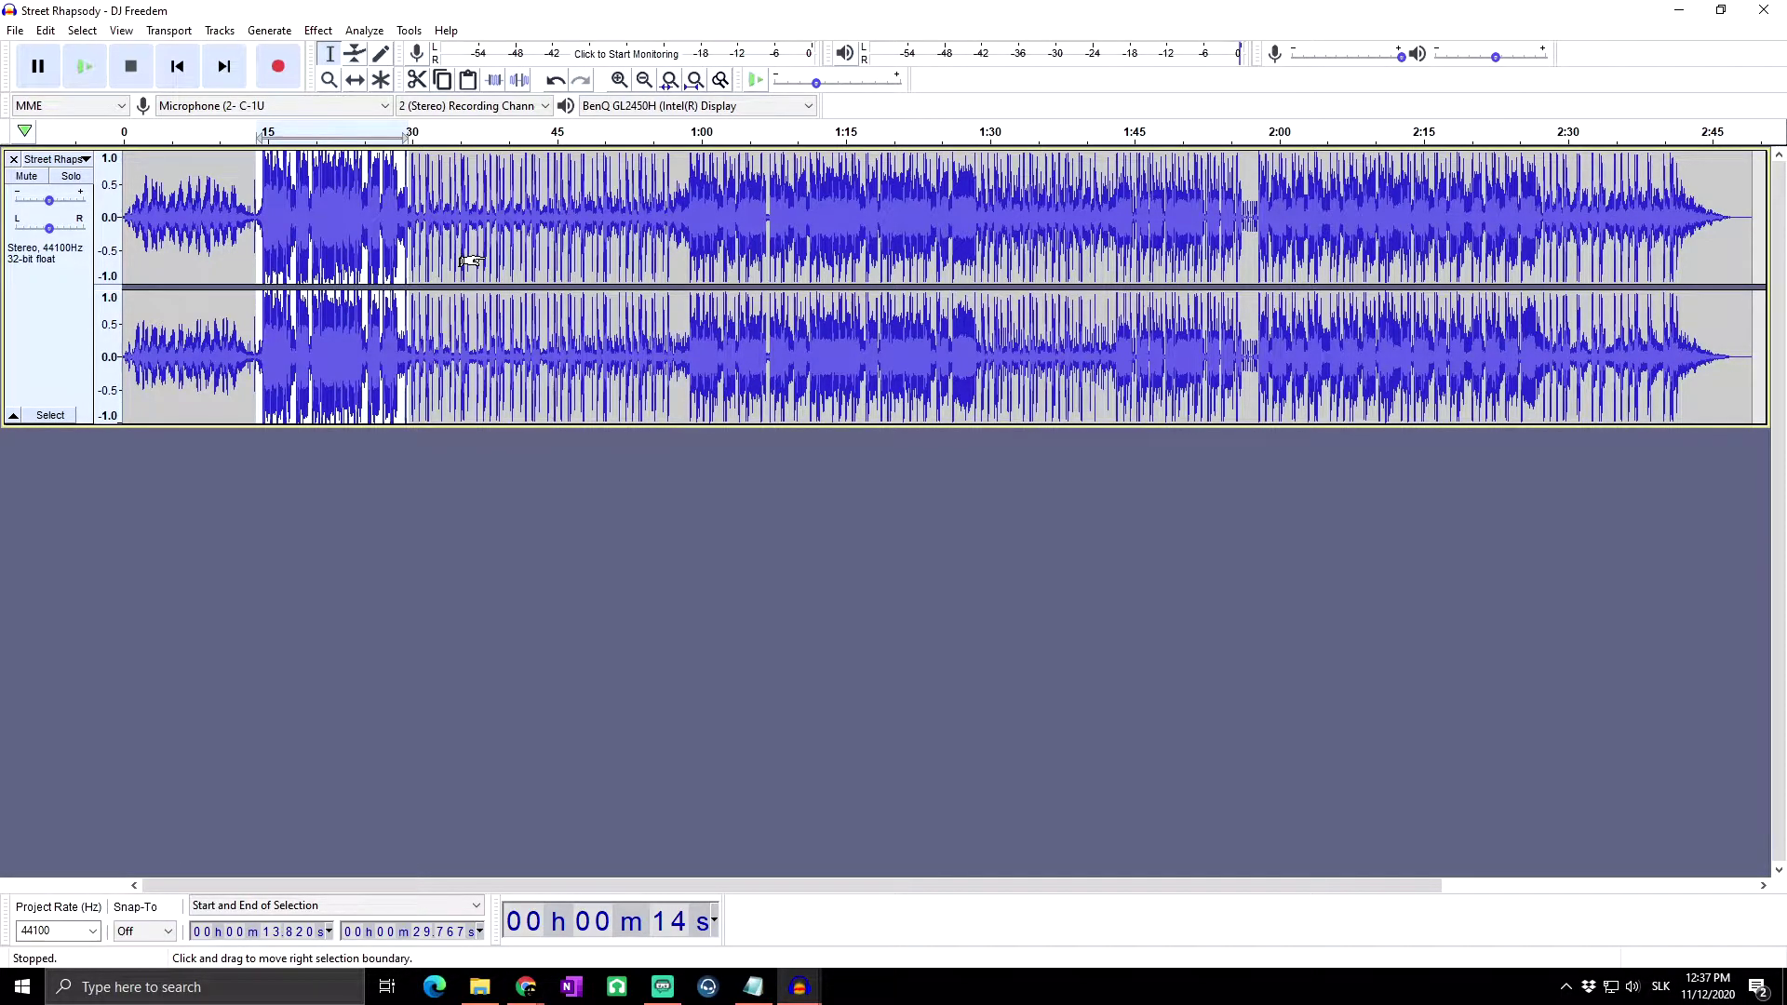
pyautogui.hotkey('ctrl', 'z')
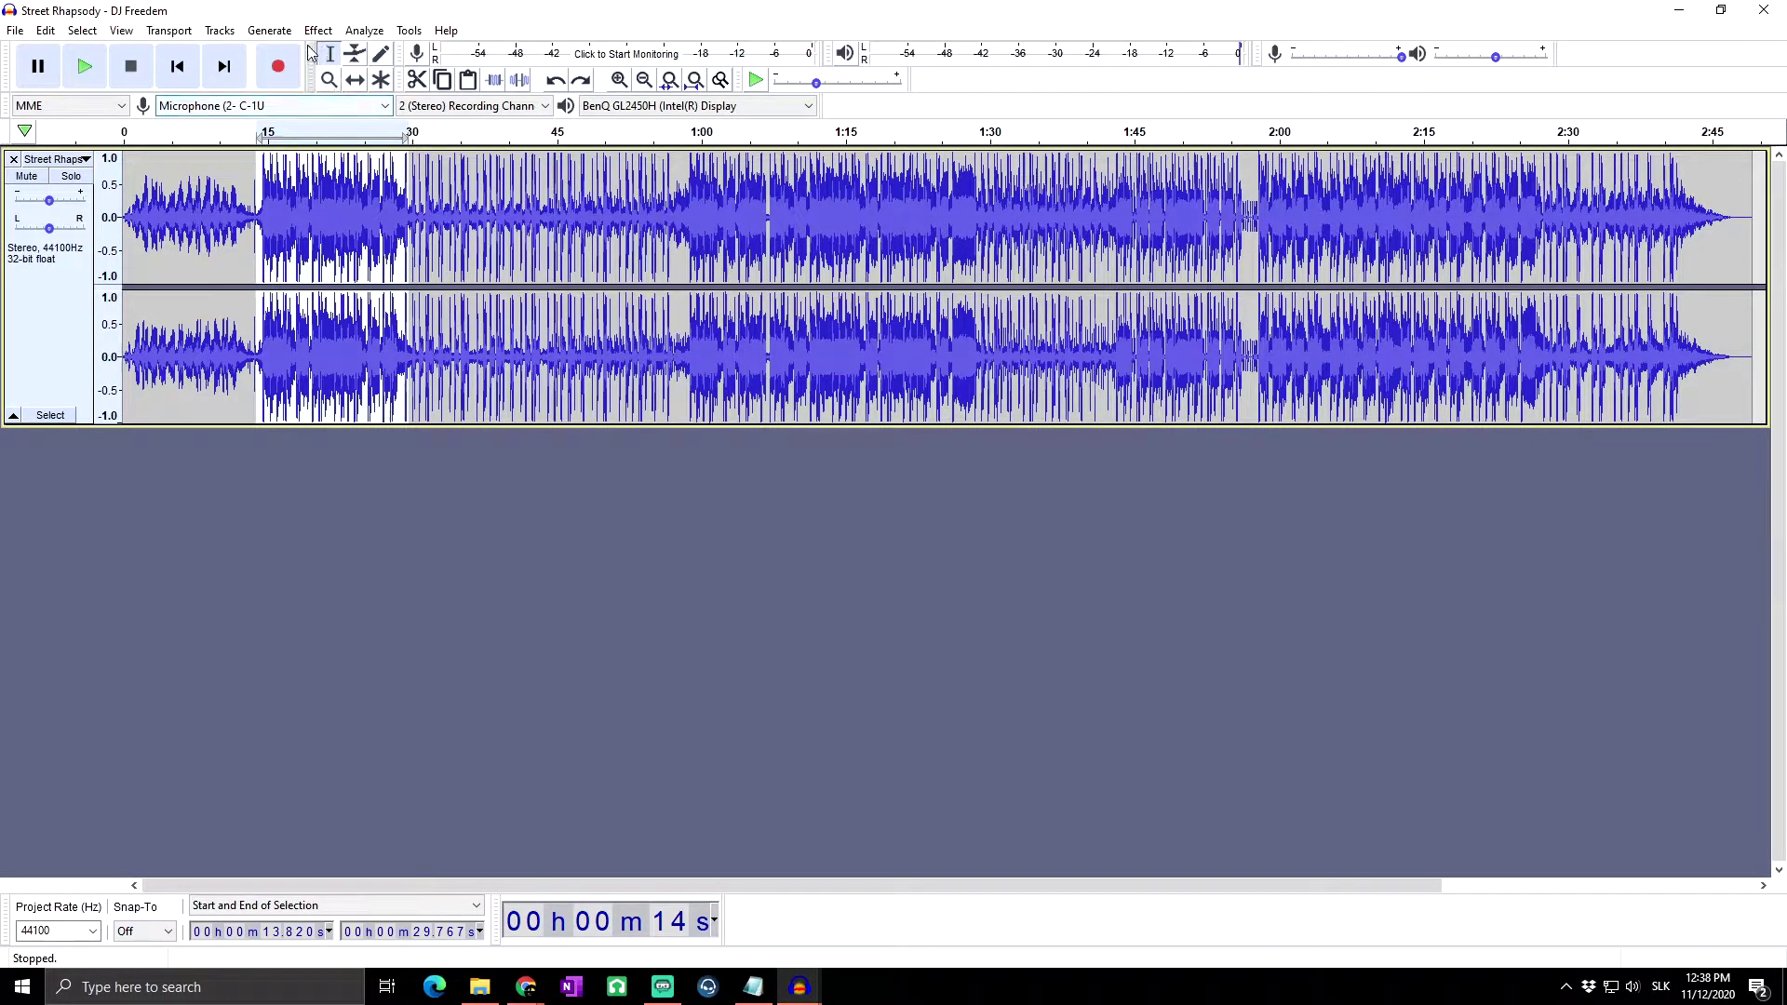
# Step: Select the section from about 13.9 s to 29.4 s and reset the Graphic EQ effect to its Defaults preset
pyautogui.moveTo(260, 209); pyautogui.dragTo(405, 221)
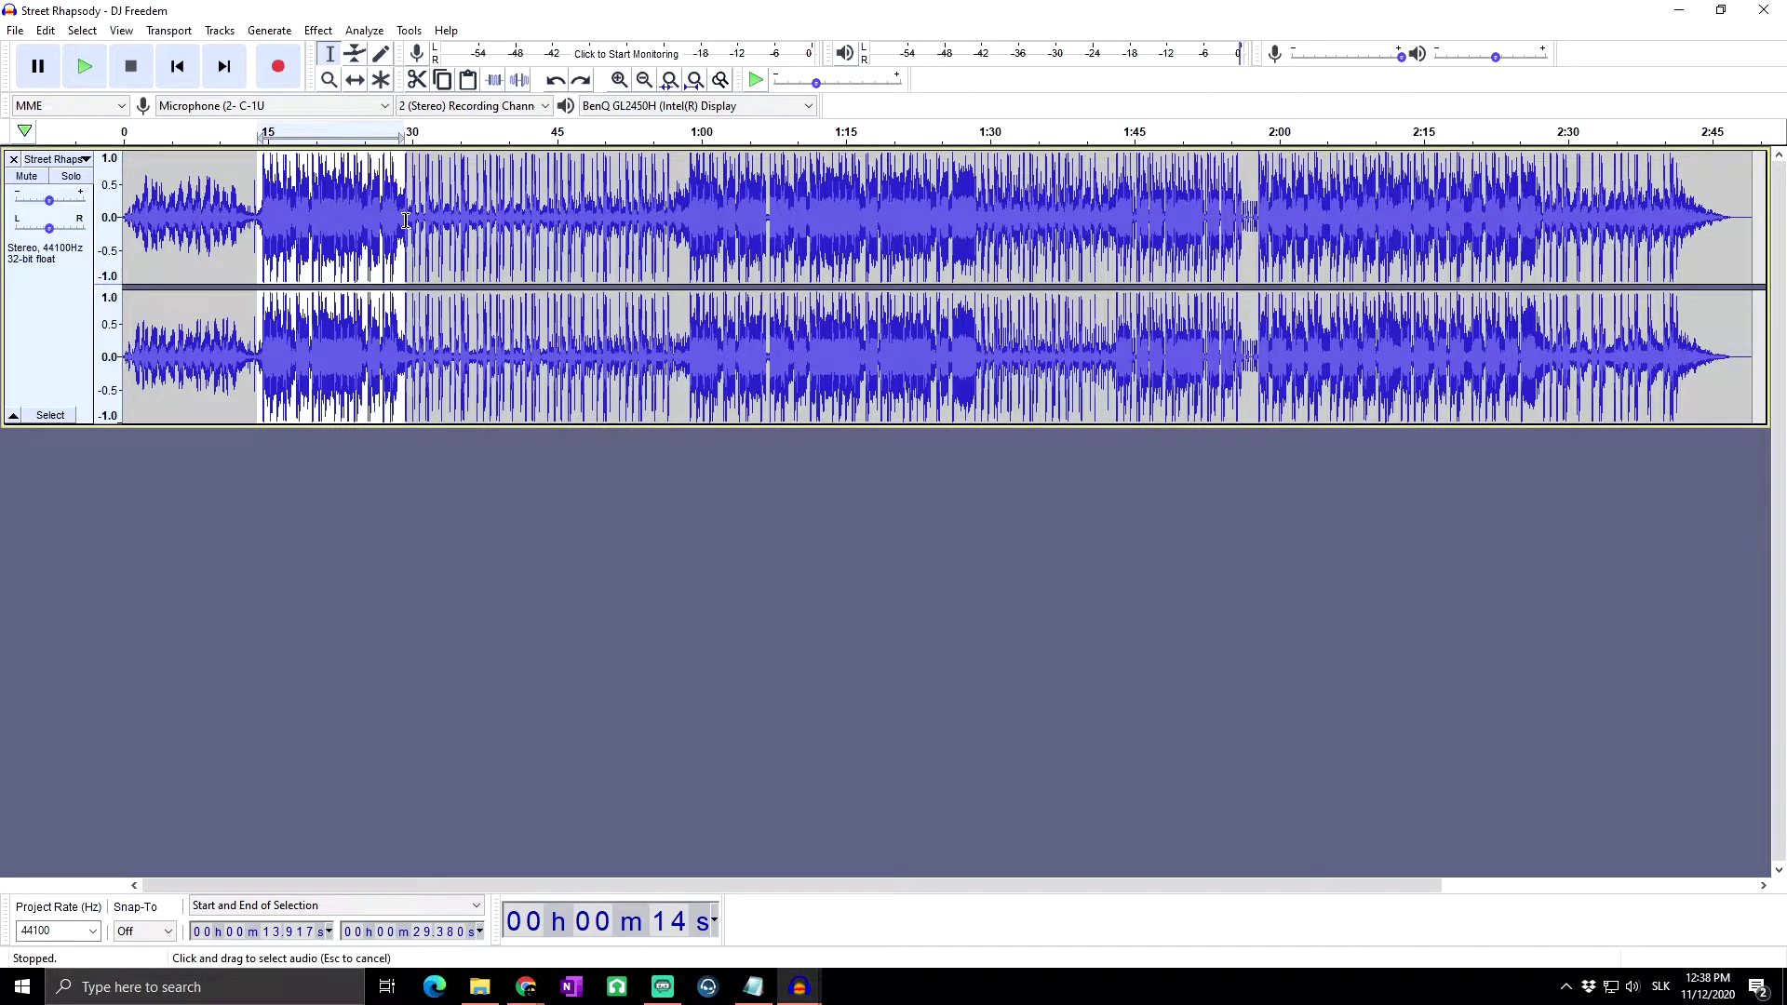
pyautogui.click(318, 31)
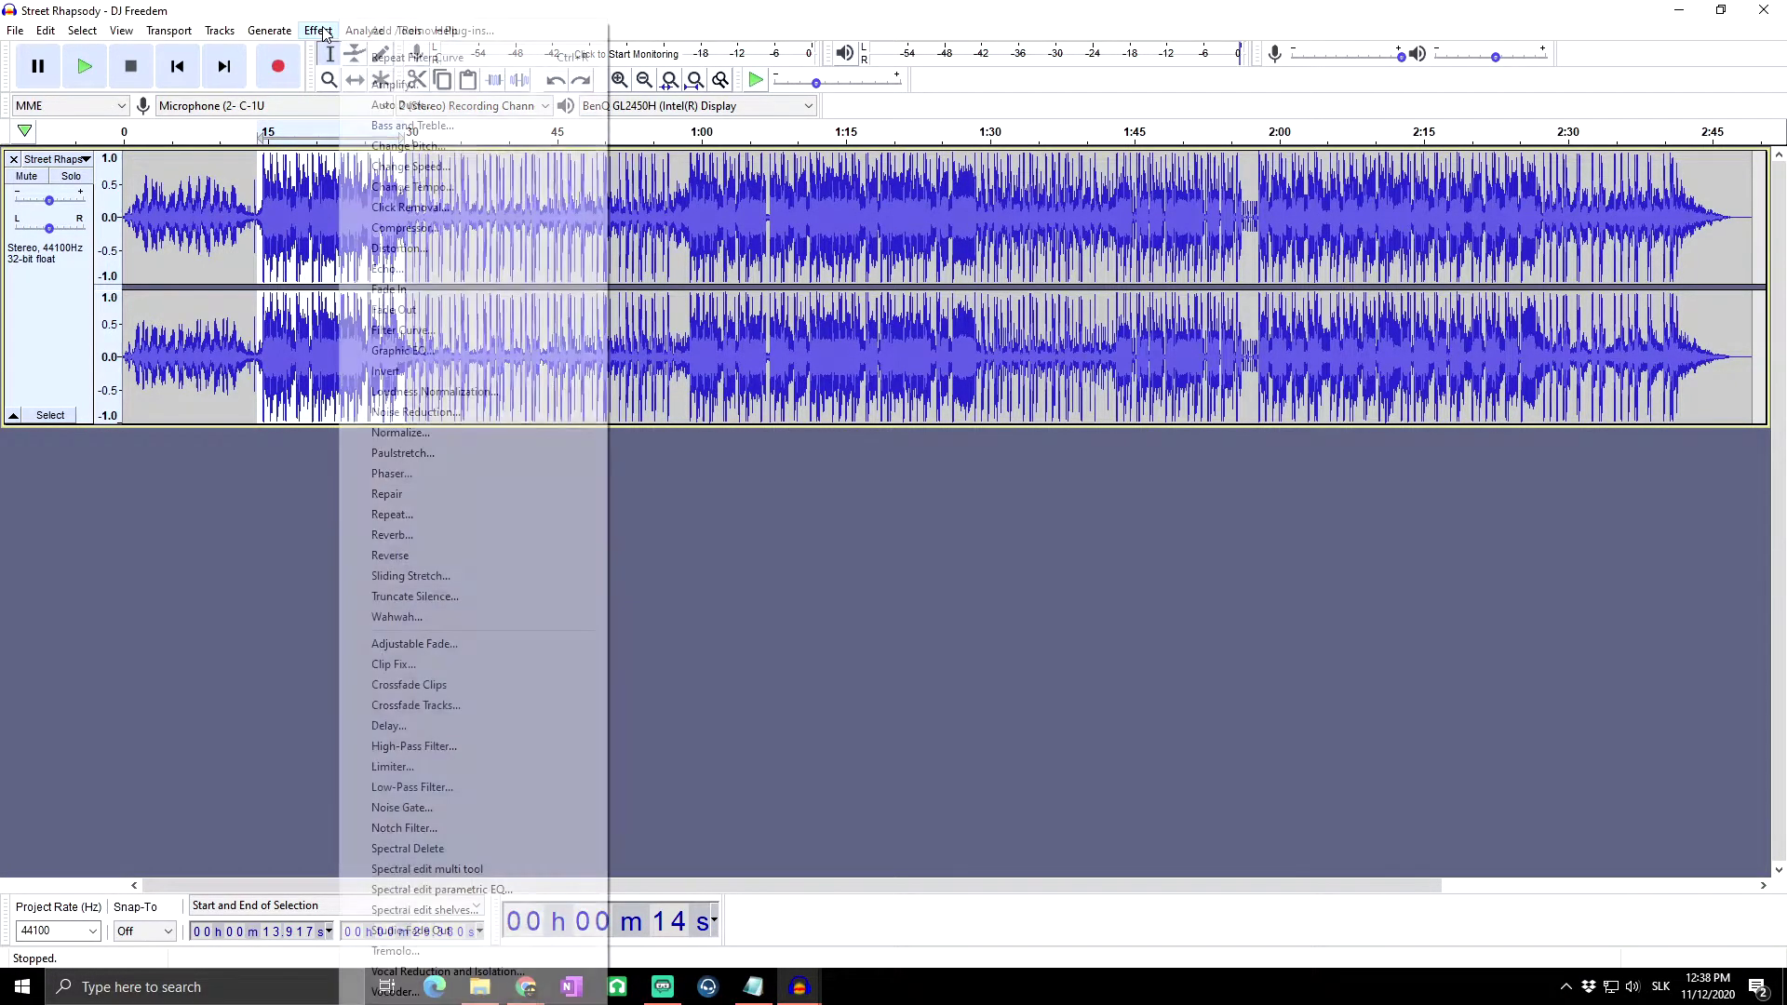
pyautogui.click(427, 354)
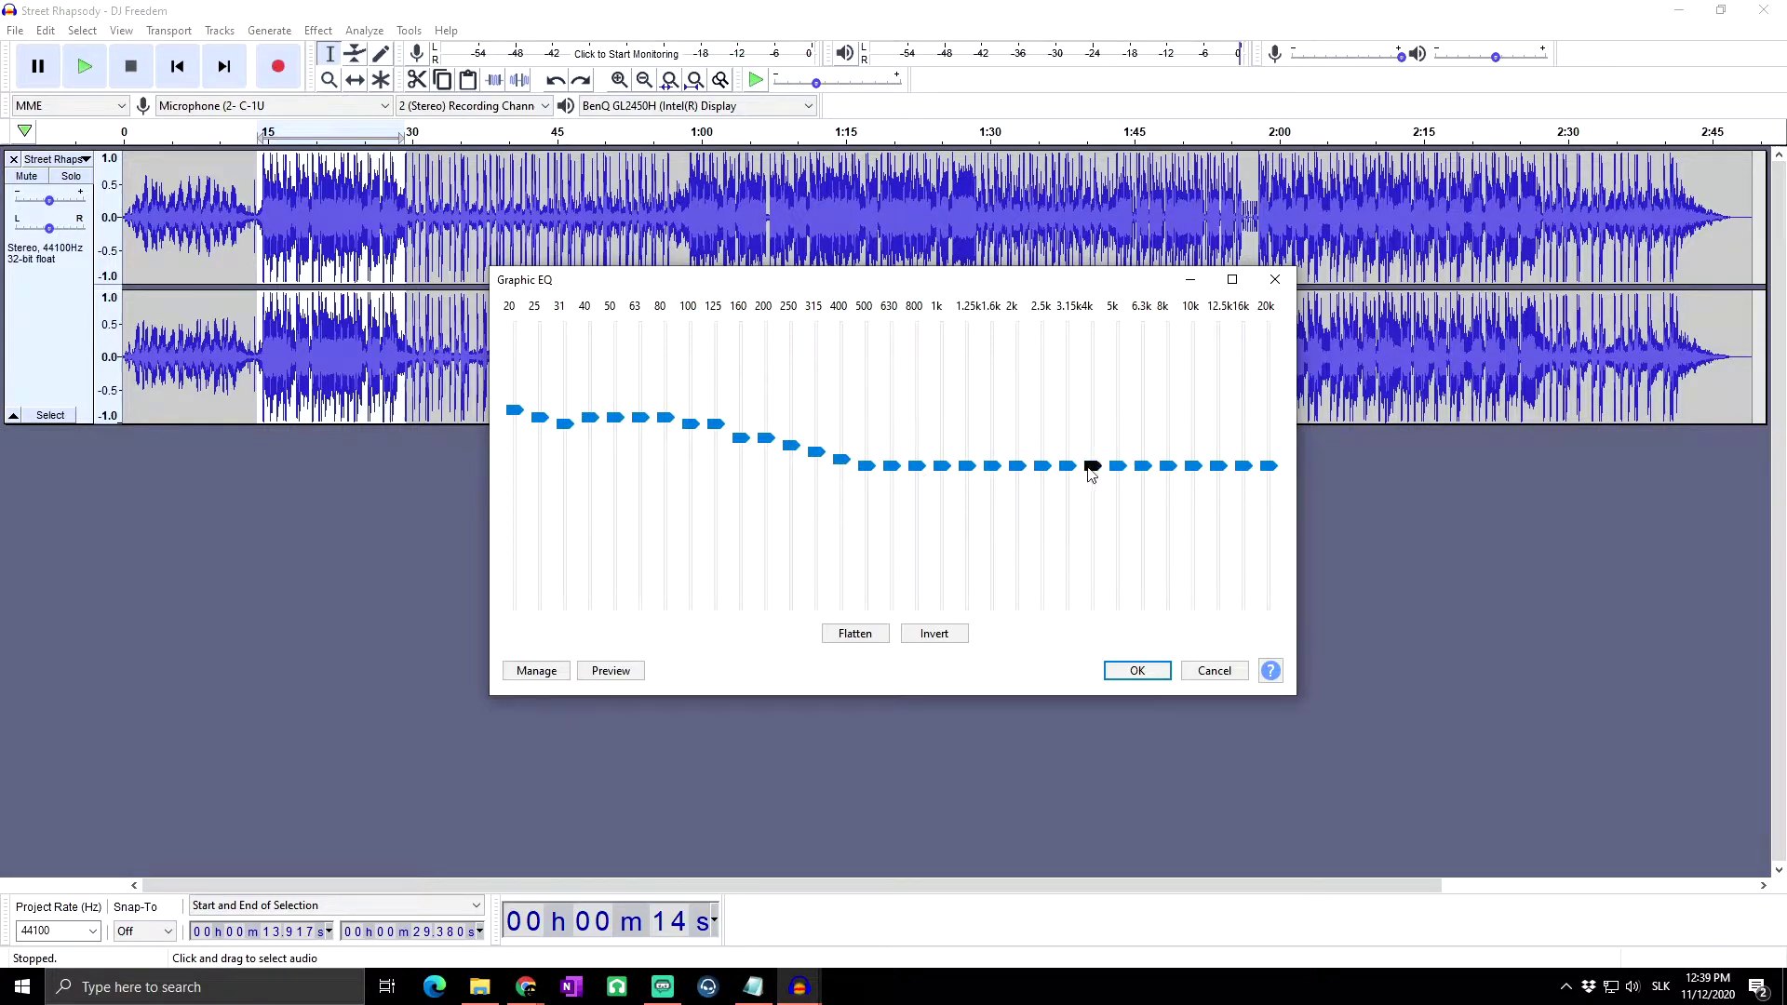
pyautogui.click(562, 671)
pyautogui.moveTo(646, 761)
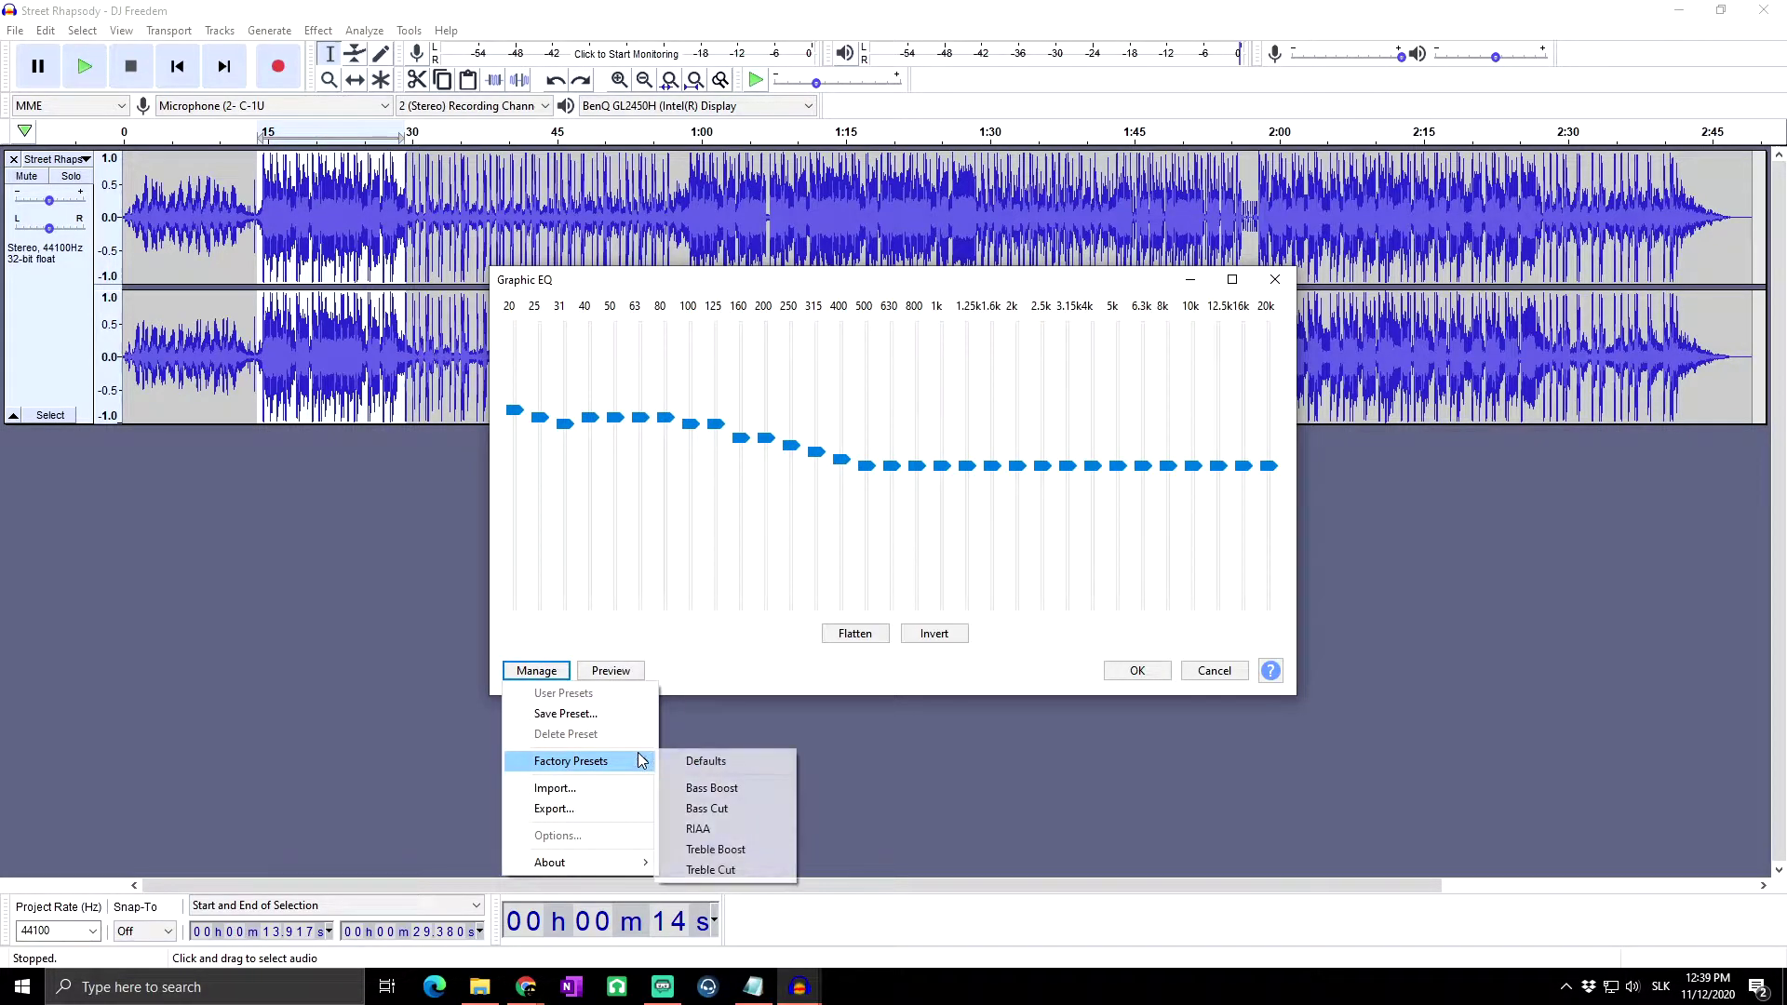
pyautogui.click(705, 760)
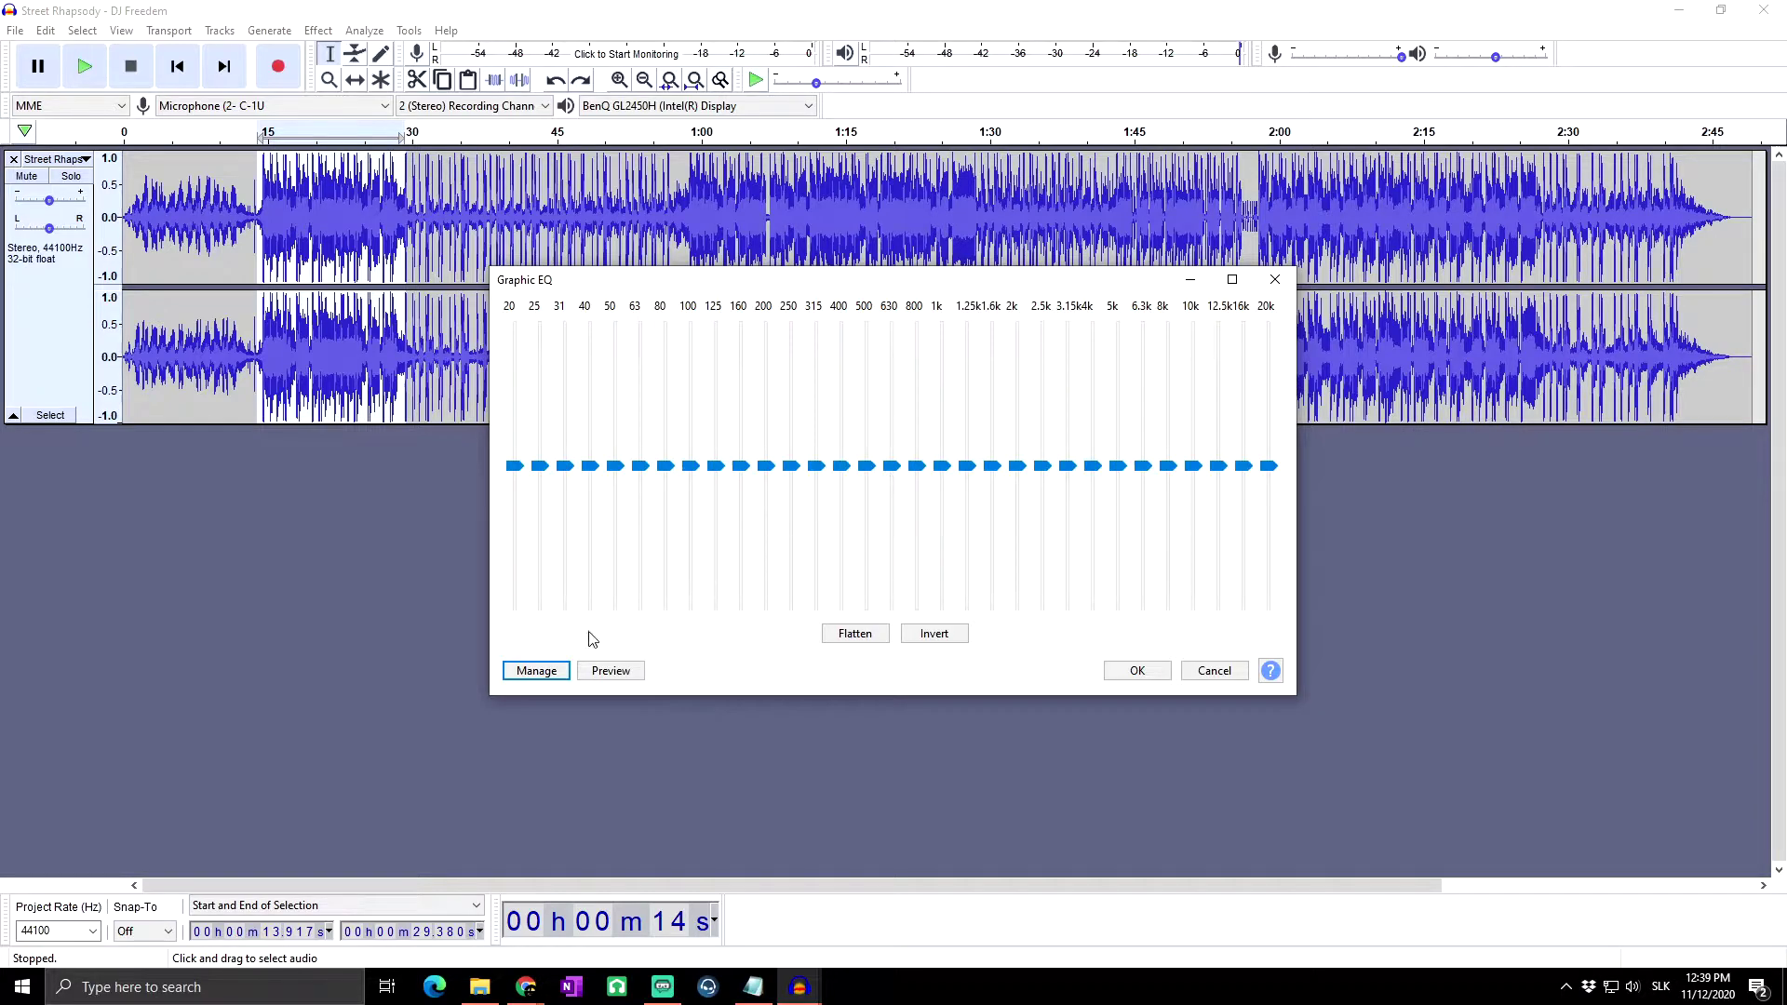
# Step: Load the Bass Boost factory preset in the Graphic EQ and preview it on the selection
pyautogui.click(537, 671)
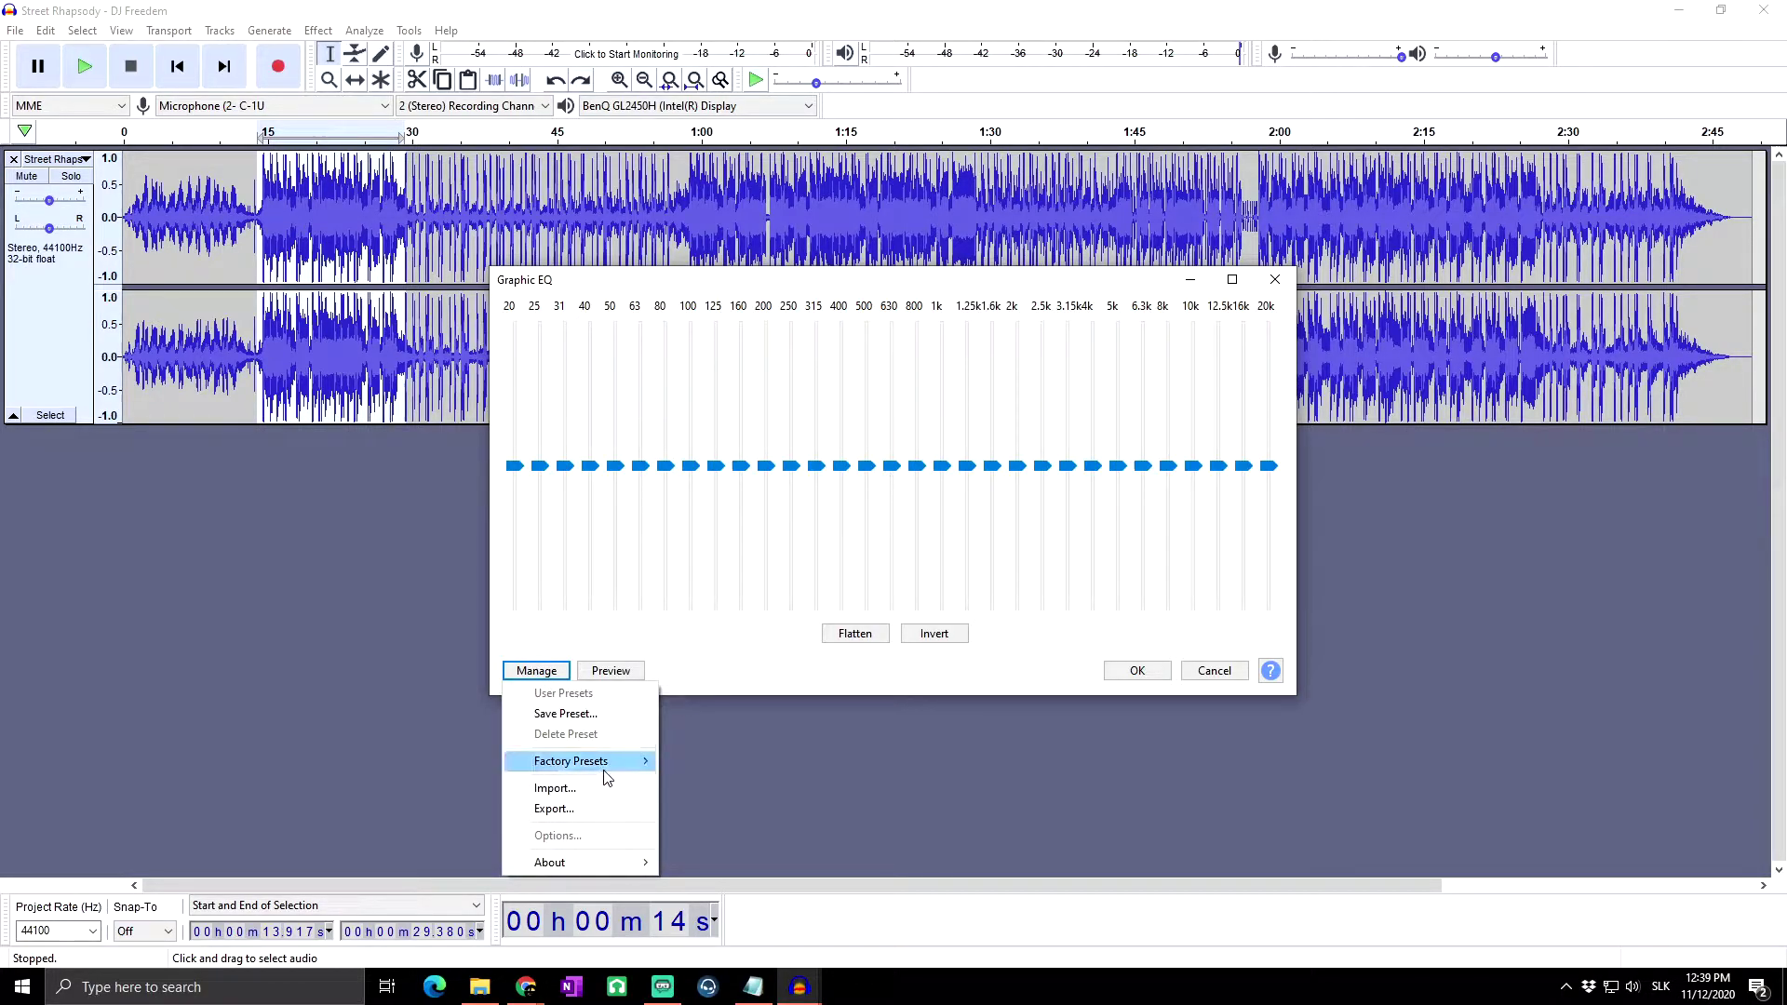
pyautogui.moveTo(607, 765)
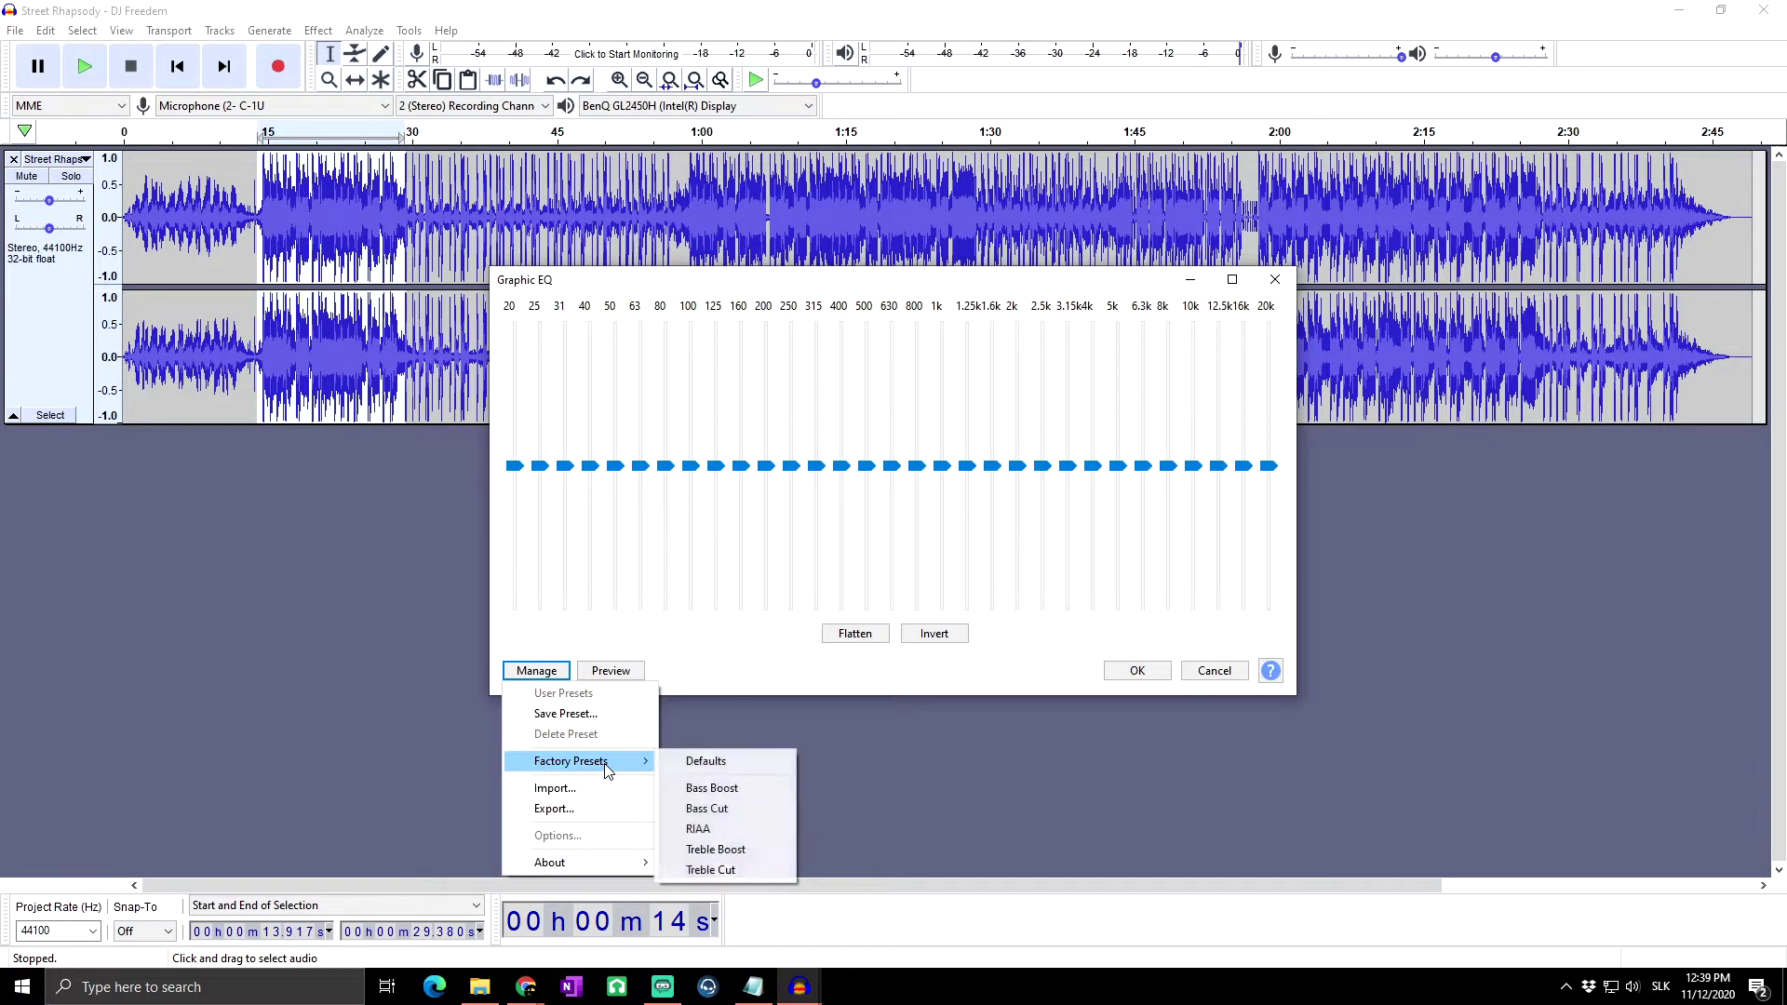
pyautogui.click(735, 791)
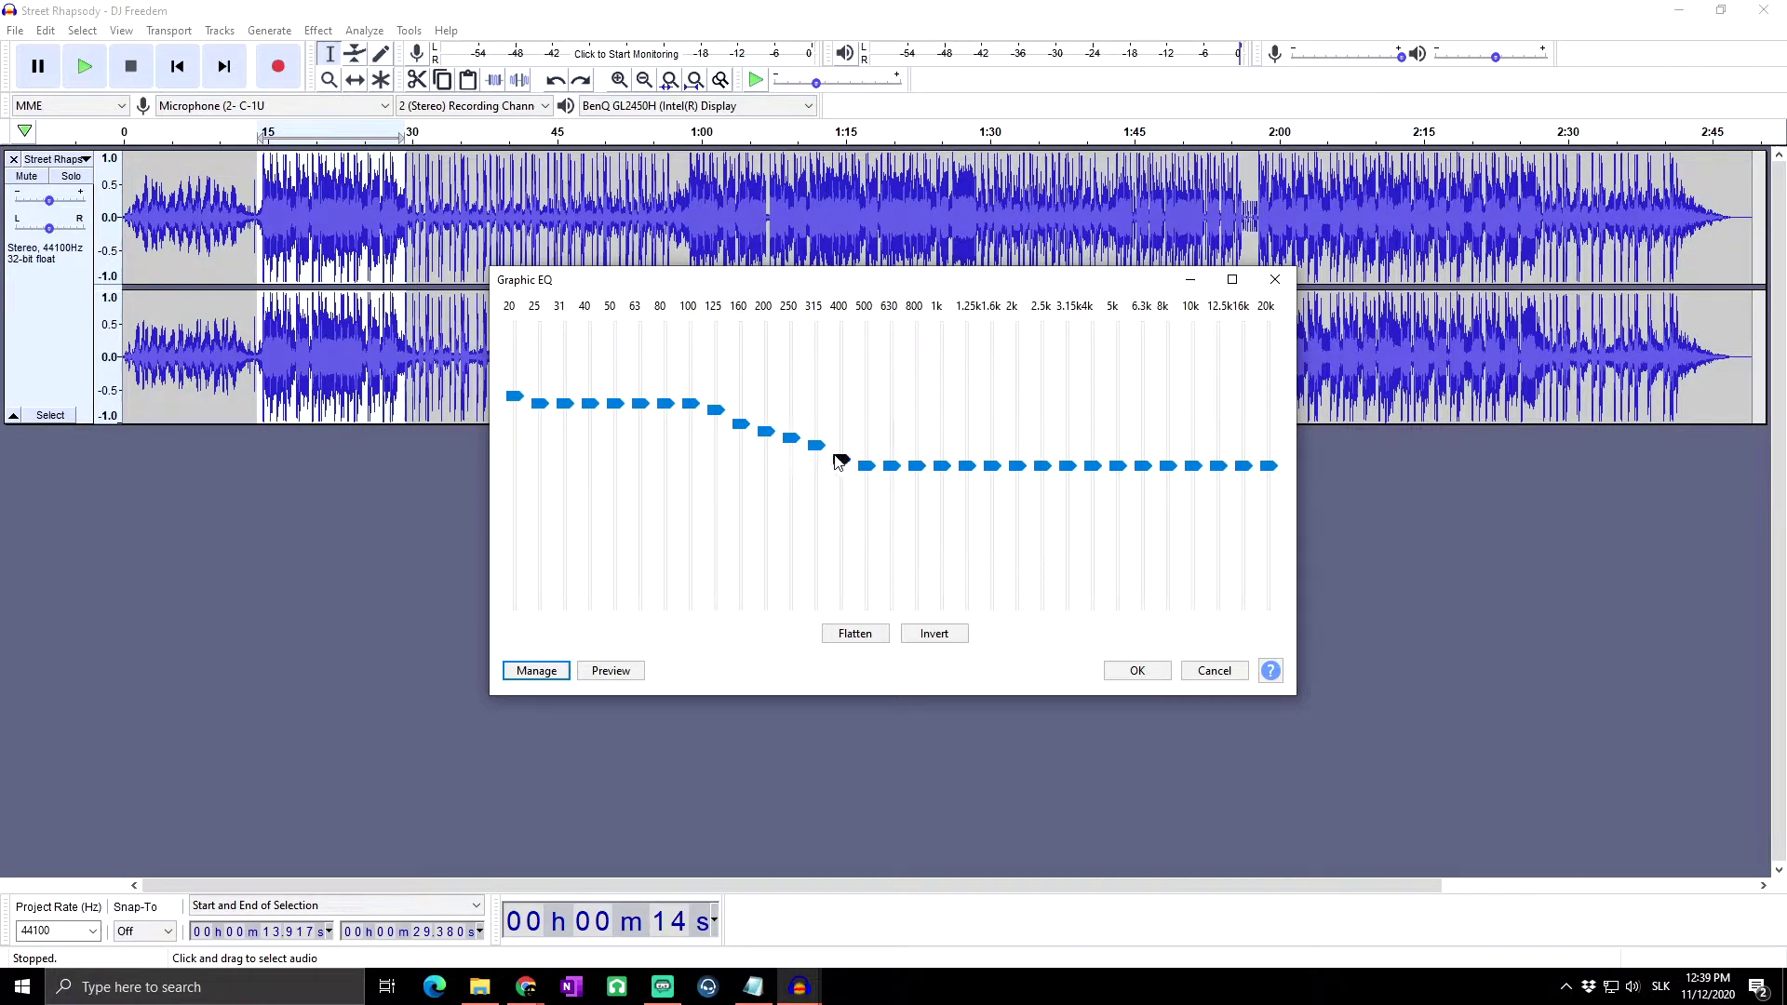
pyautogui.moveTo(513, 405)
pyautogui.click(629, 672)
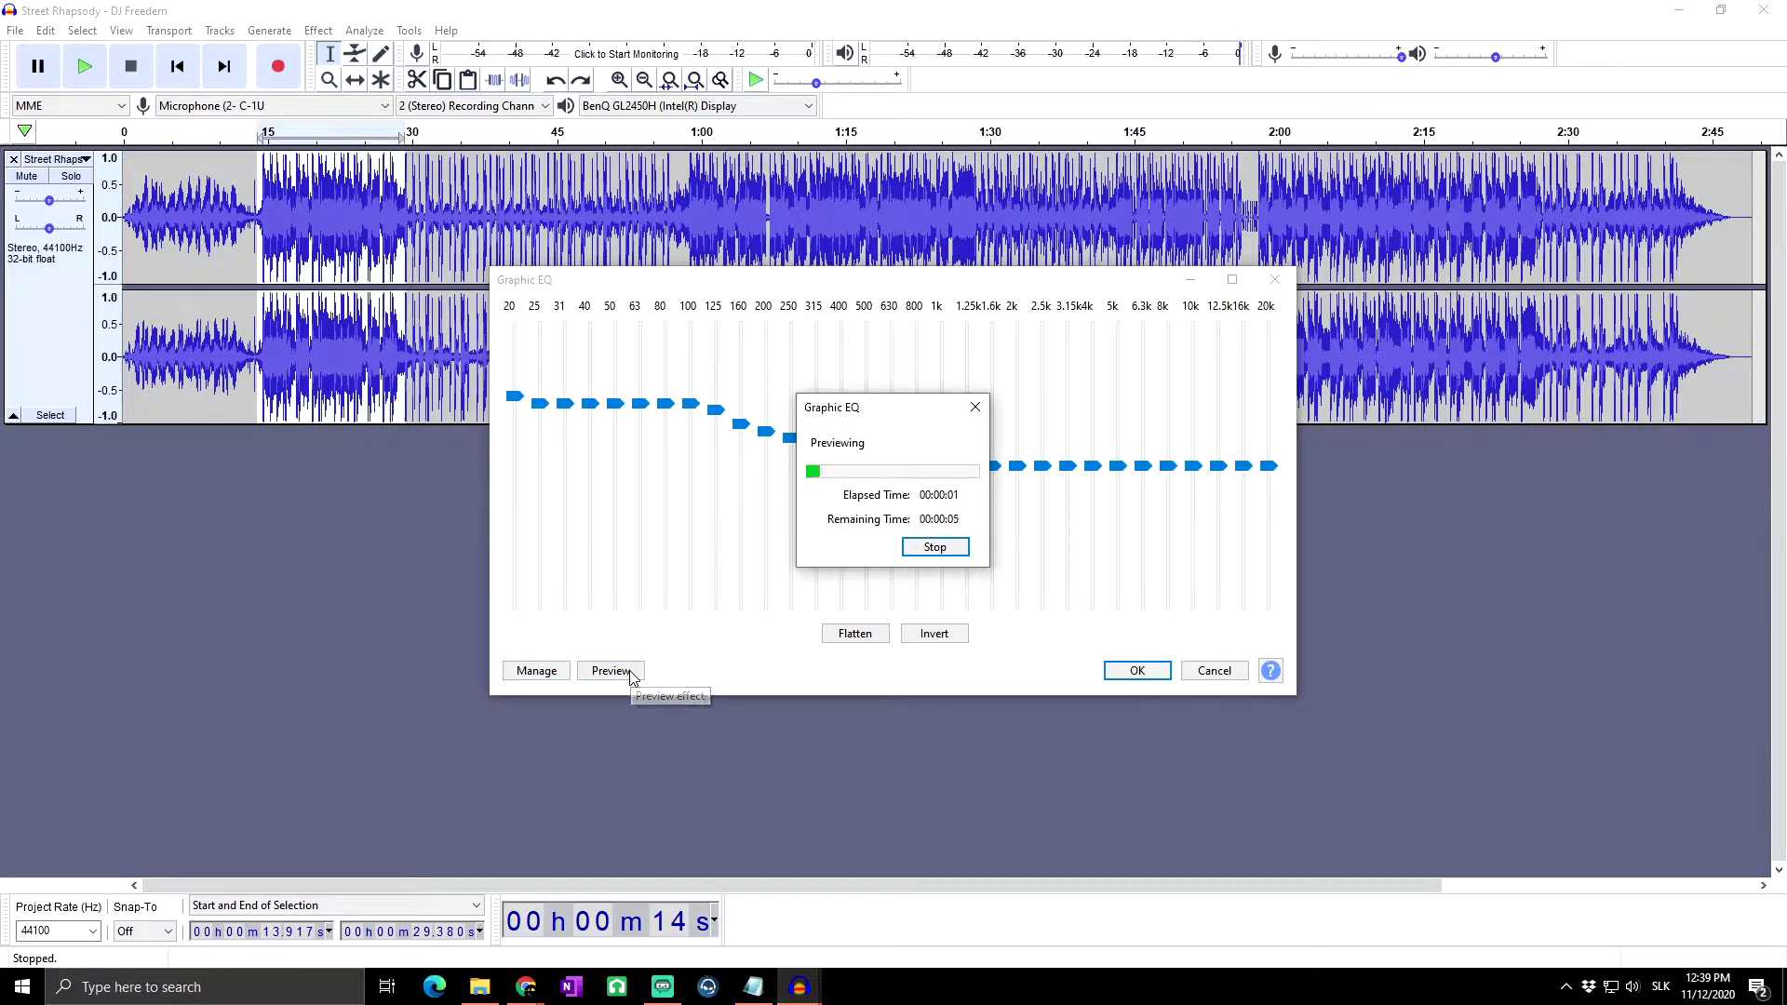
pyautogui.click(958, 551)
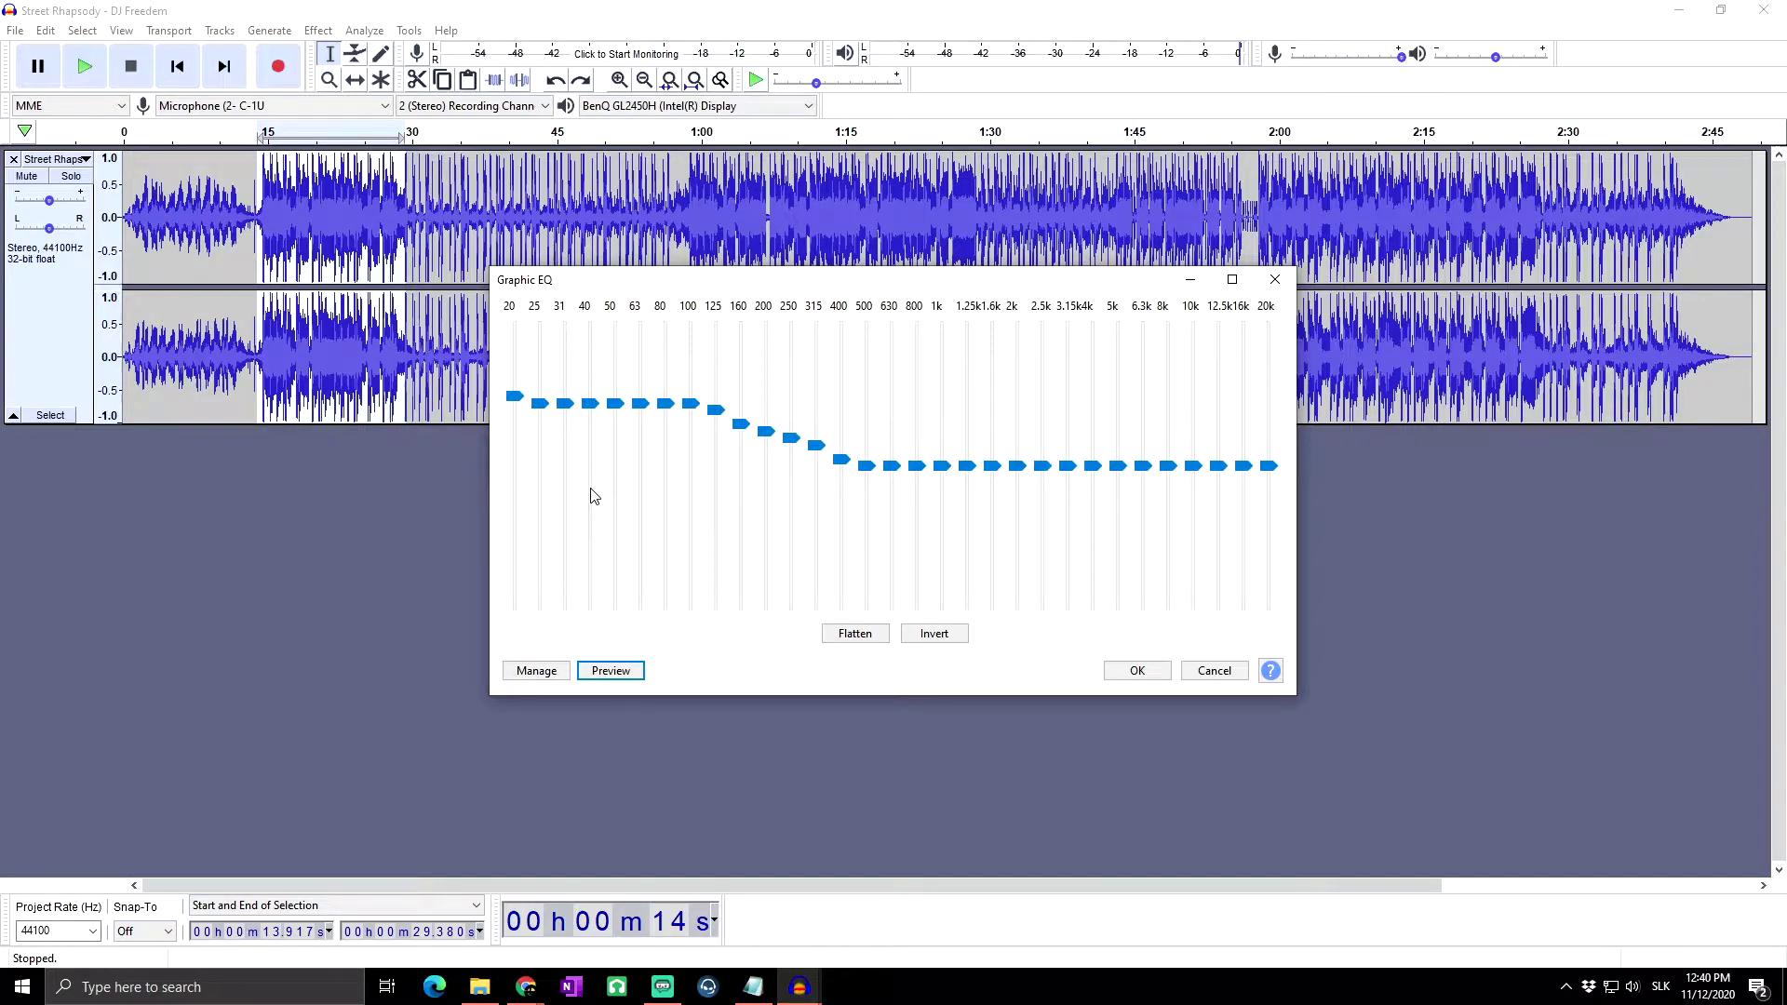
# Step: Reduce the boost on the 20 to 400 Hz bands by roughly half, preview the Graphic EQ and apply it
pyautogui.moveTo(514, 396); pyautogui.dragTo(696, 445)
pyautogui.click(633, 671)
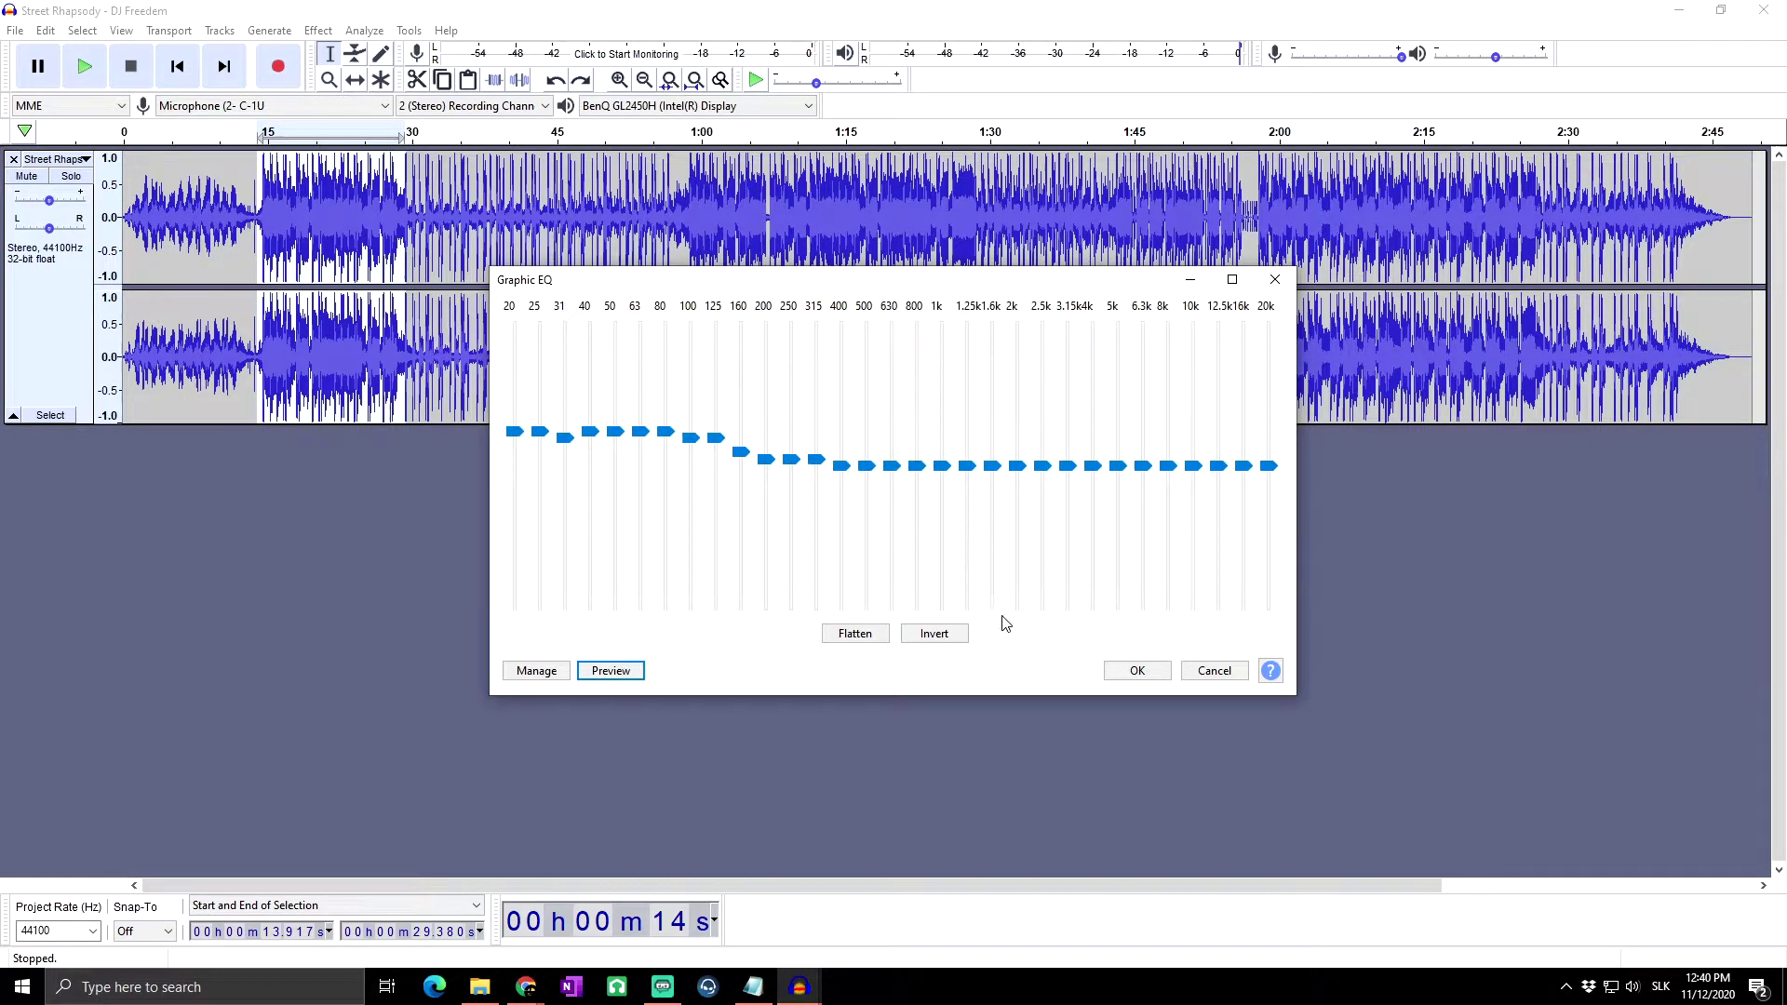
pyautogui.click(1130, 672)
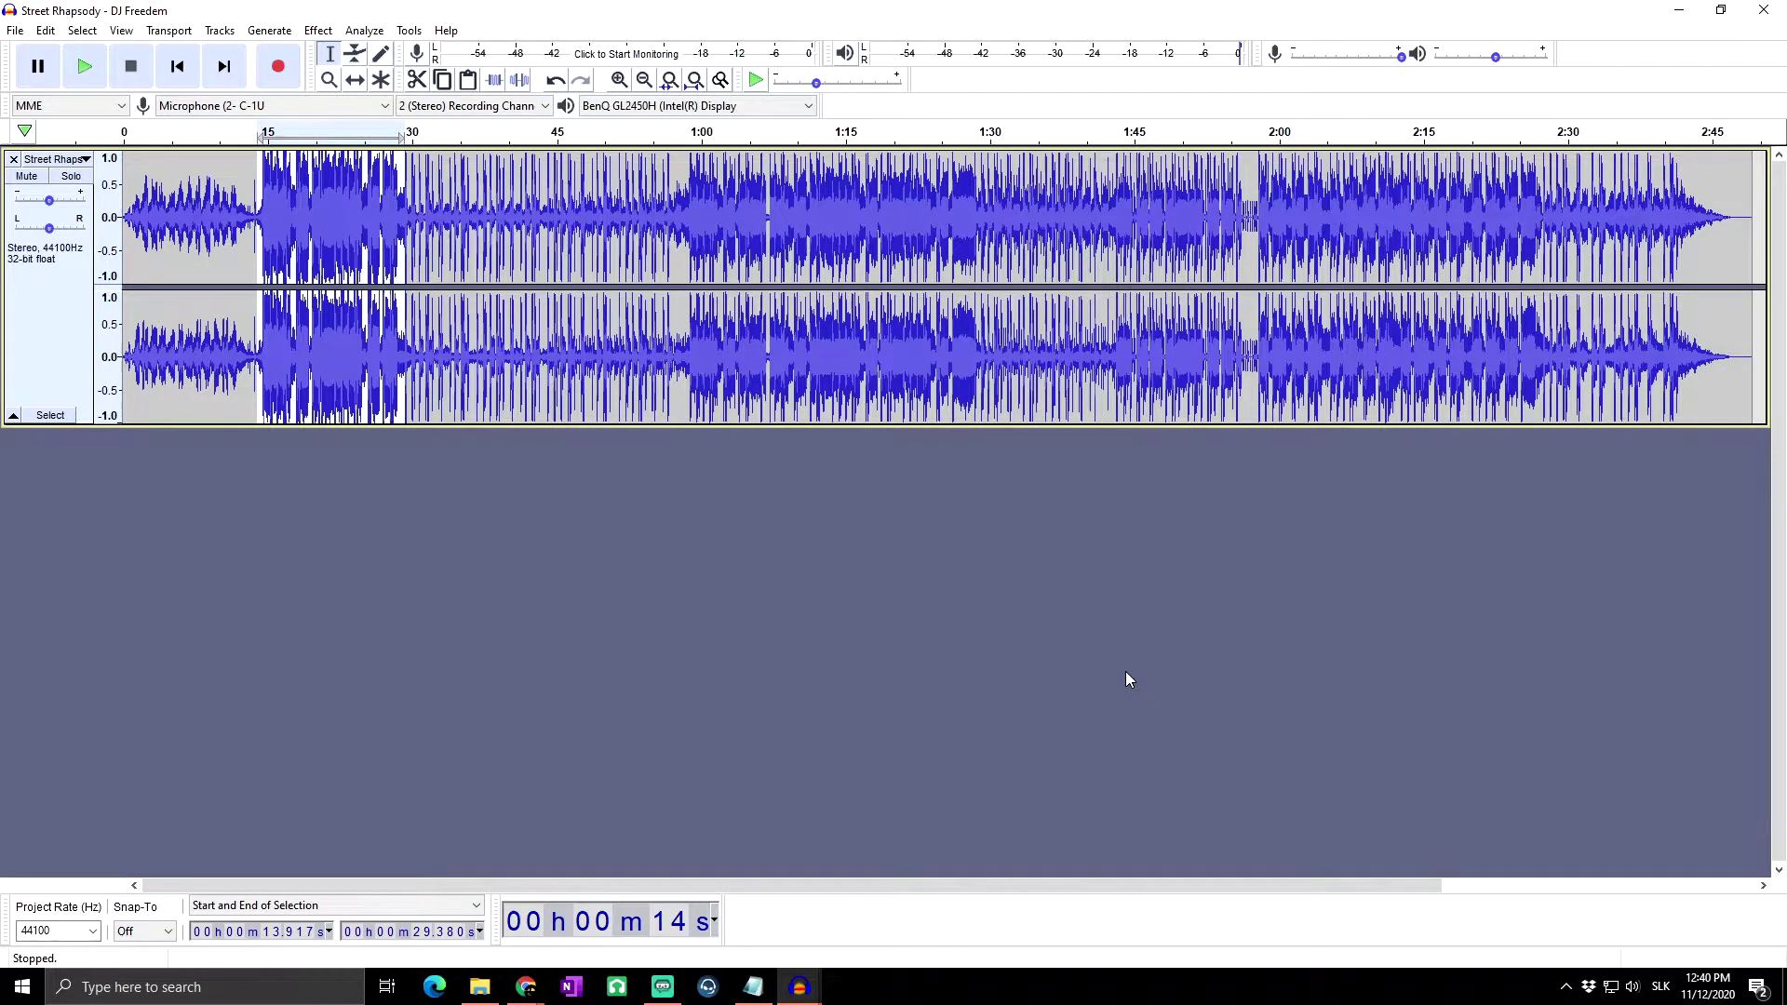
# Step: Play the equalized section briefly and undo the Graphic EQ effect
pyautogui.press('space')
pyautogui.press('space')
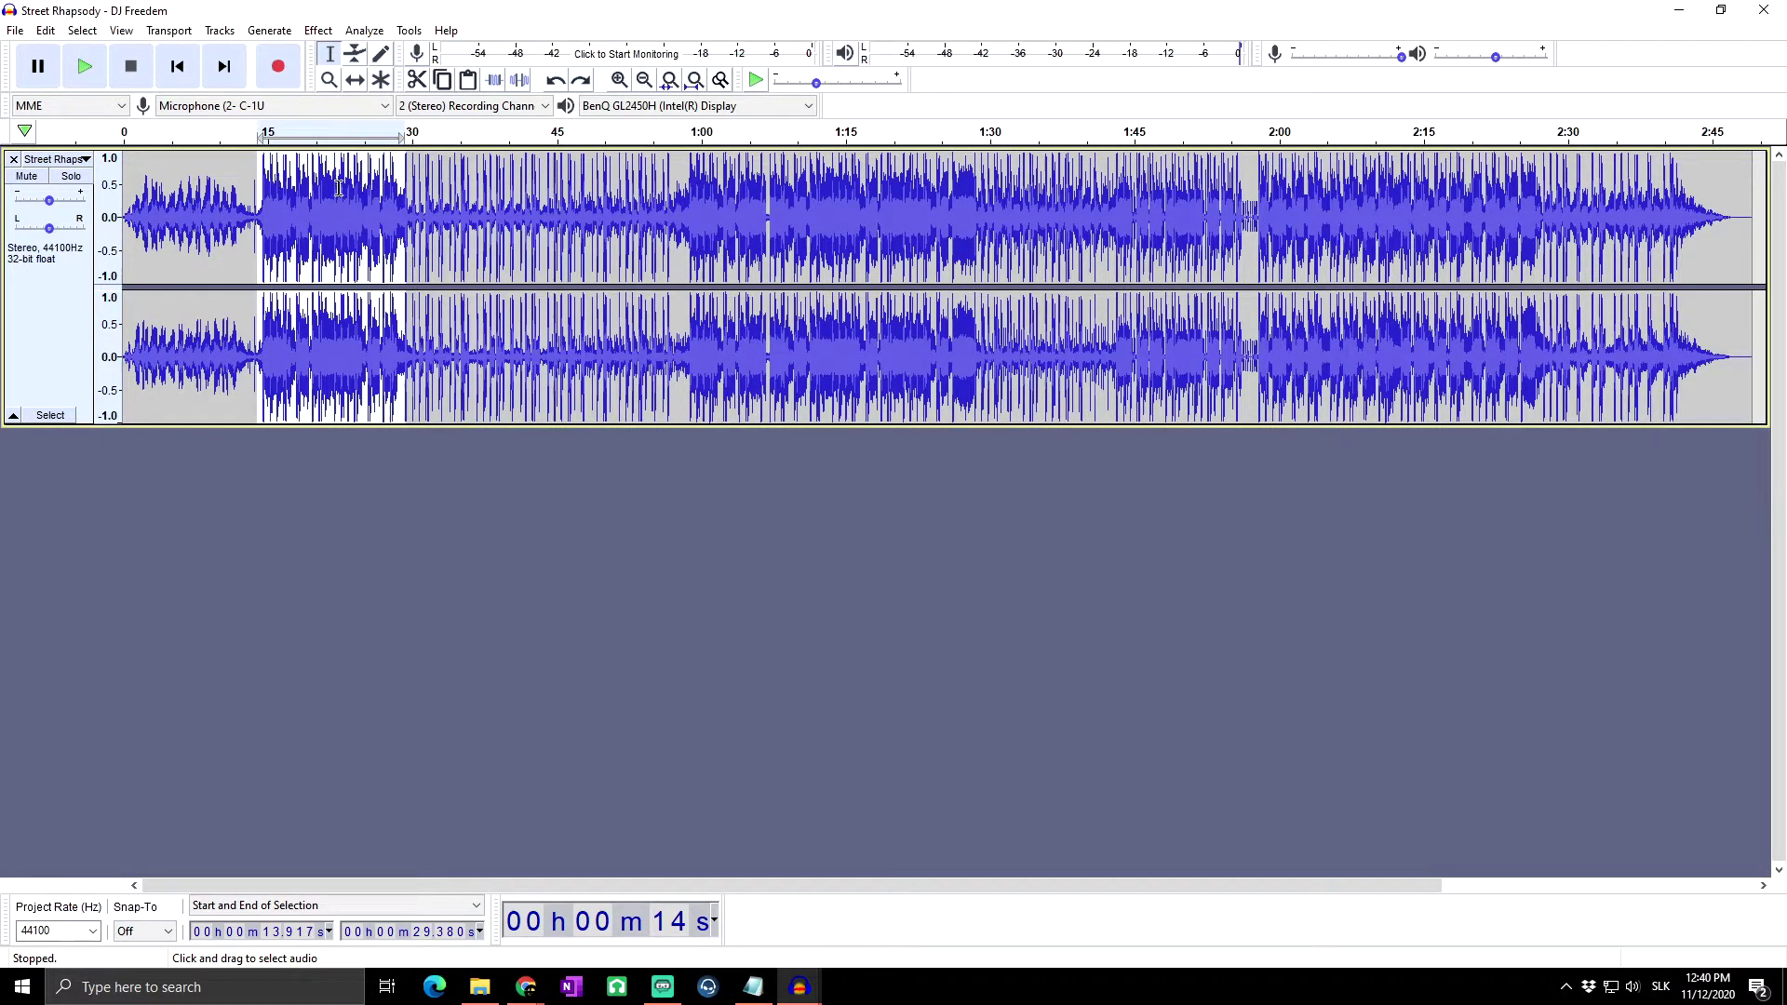
# Step: Open the Bass and Treble effect for the selection and set the bass to 9.0 dB
pyautogui.click(321, 31)
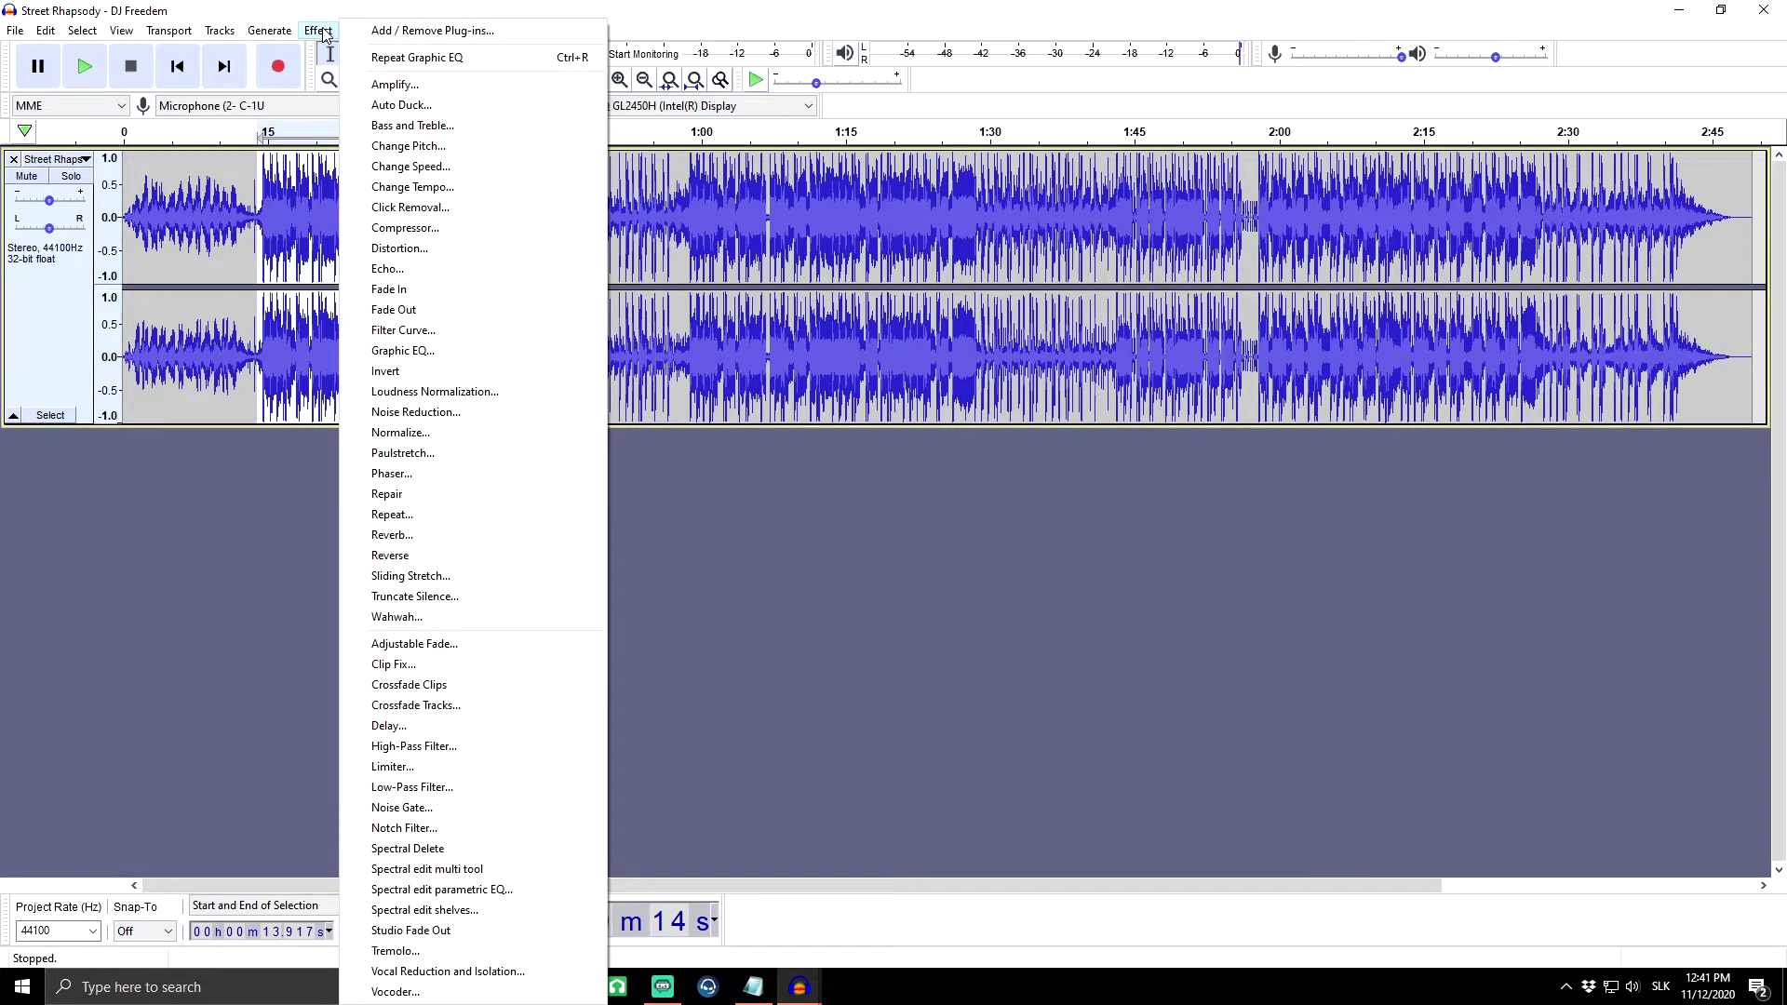
pyautogui.click(412, 126)
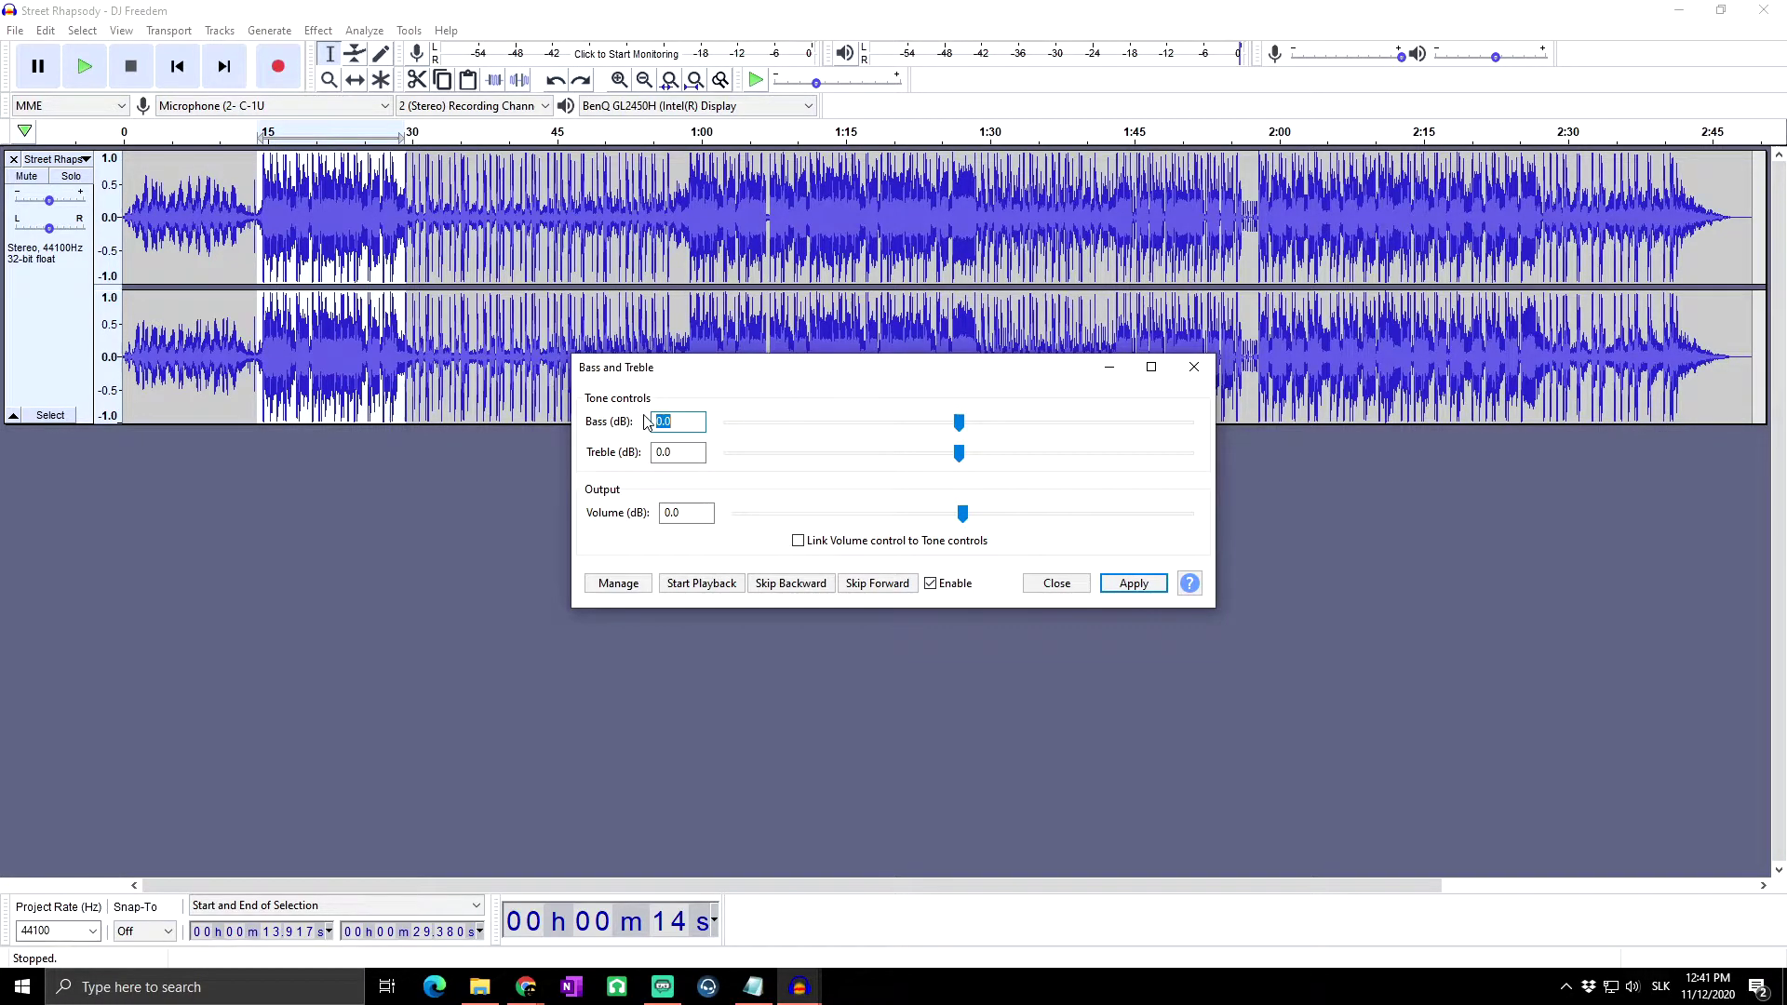
pyautogui.click(960, 423)
pyautogui.moveTo(962, 427); pyautogui.dragTo(1028, 422)
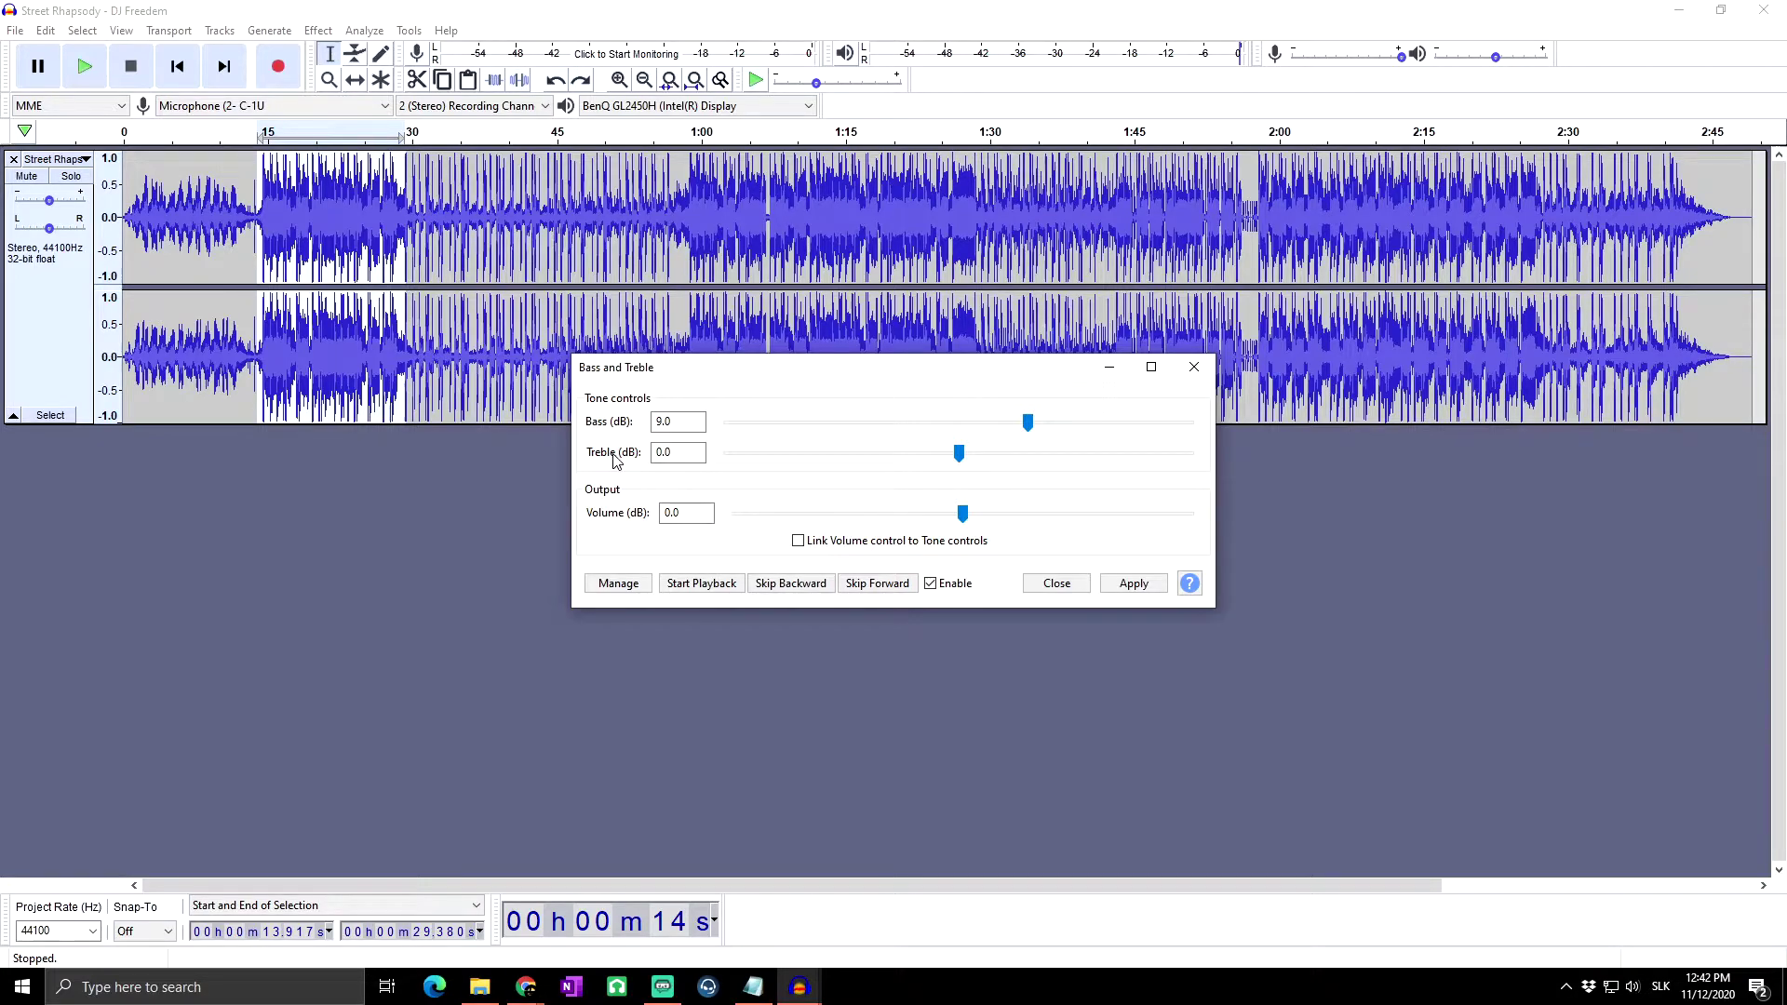
# Step: Try out a slight treble adjustment and return both bass and treble to 0.0 dB
pyautogui.click(960, 455)
pyautogui.moveTo(962, 456)
pyautogui.mouseDown()
pyautogui.moveTo(1046, 457)
pyautogui.moveTo(964, 453)
pyautogui.mouseUp()
pyautogui.moveTo(965, 453); pyautogui.dragTo(978, 447)
pyautogui.moveTo(969, 443)
pyautogui.mouseDown()
pyautogui.moveTo(959, 458)
pyautogui.moveTo(1029, 424)
pyautogui.moveTo(959, 426)
pyautogui.mouseUp()
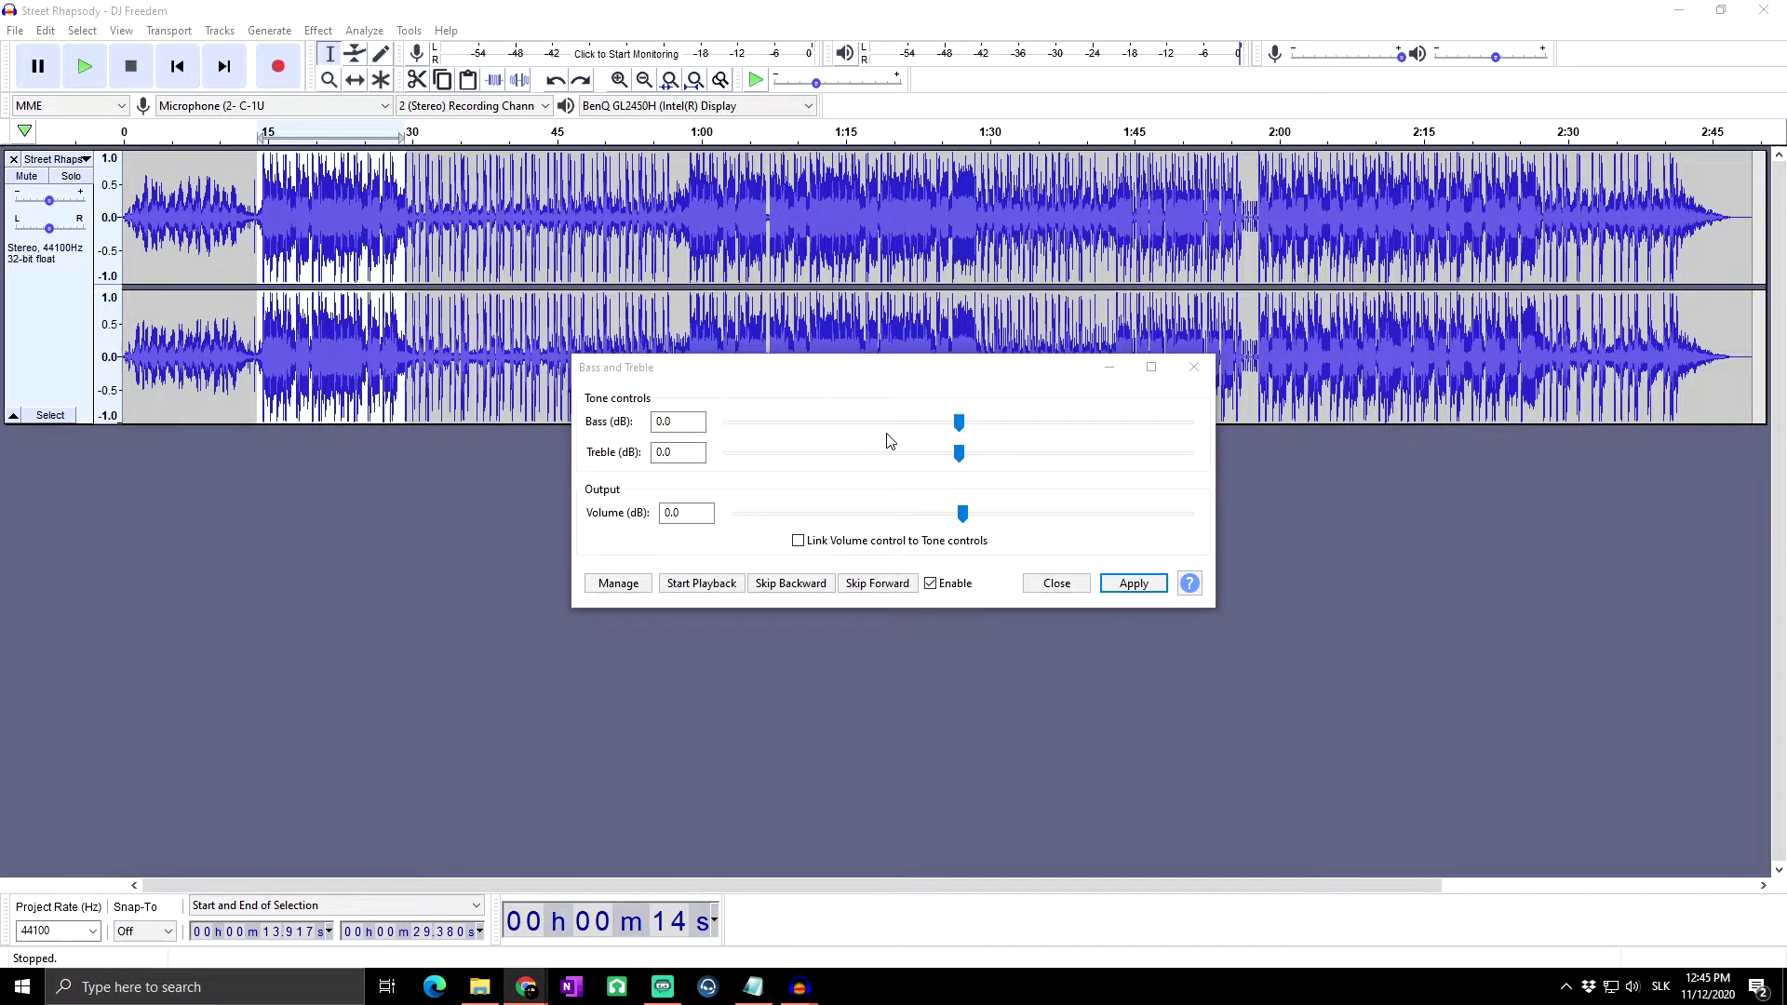
pyautogui.click(894, 403)
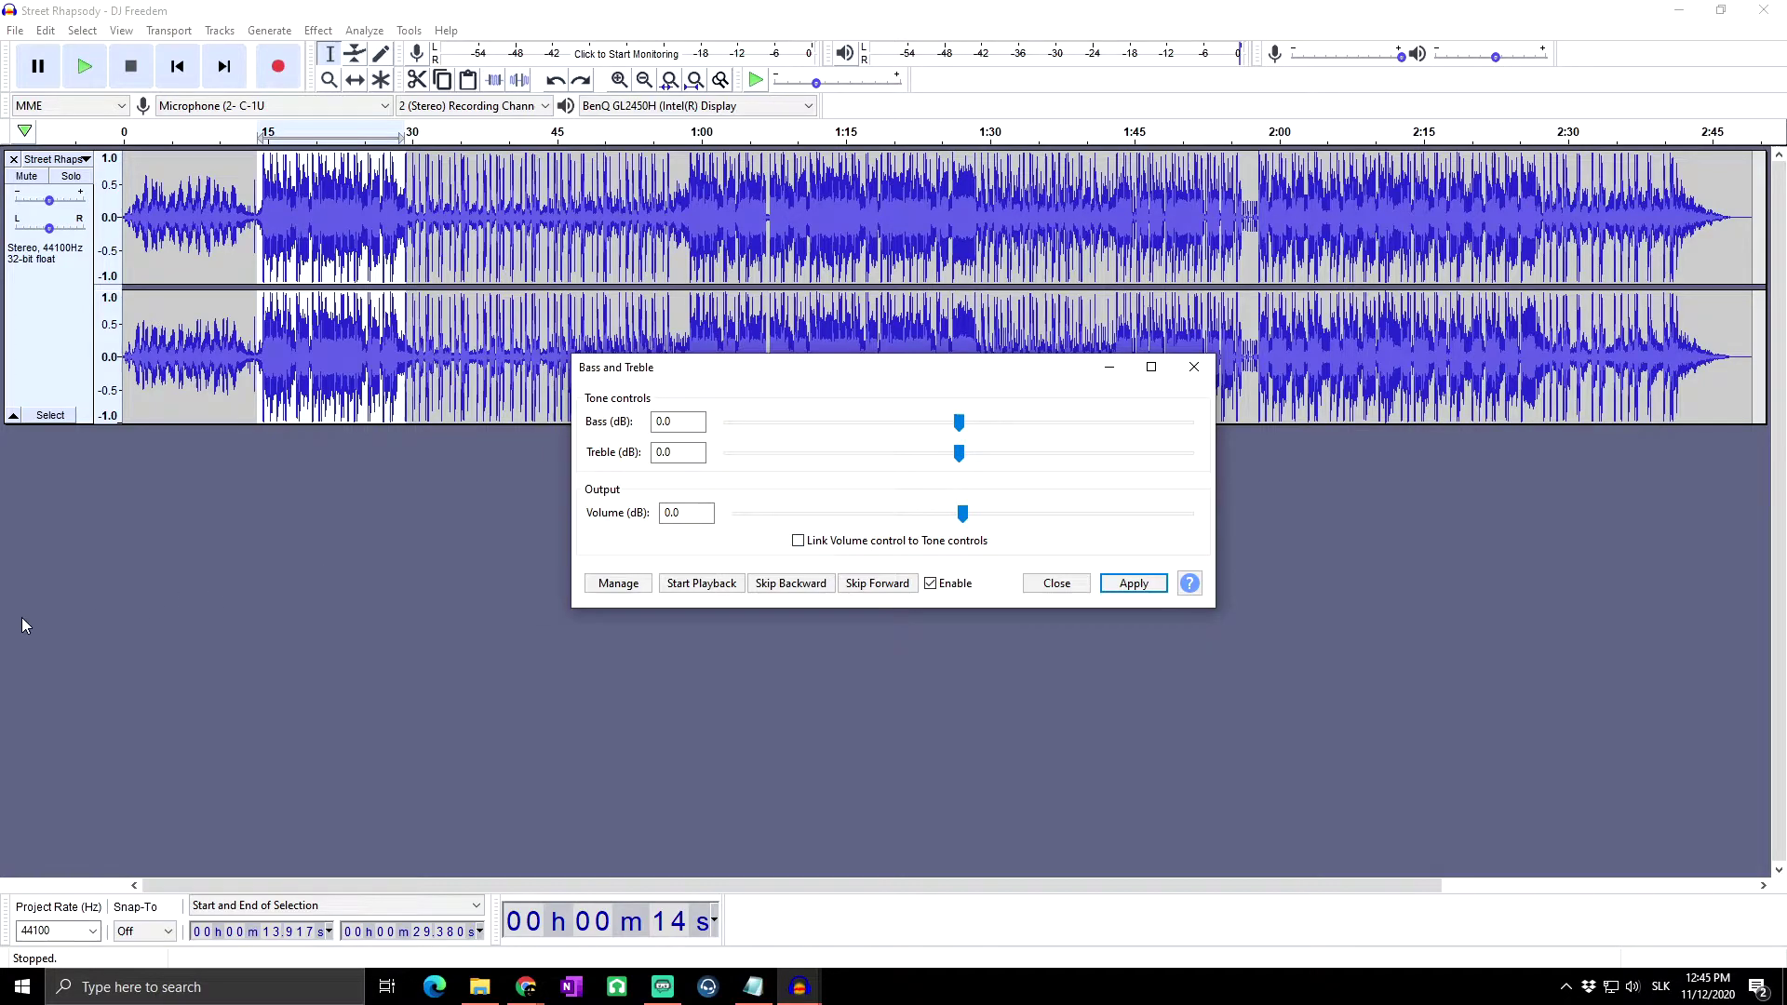
# Step: Link the volume control to the tone controls and set the bass to 12.0 dB
pyautogui.click(854, 546)
pyautogui.moveTo(958, 424); pyautogui.dragTo(1052, 425)
pyautogui.click(687, 515)
pyautogui.click(692, 516)
# Step: Restore the factory default settings of Bass and Treble and bring up its preset management options again
pyautogui.click(618, 584)
pyautogui.moveTo(669, 681)
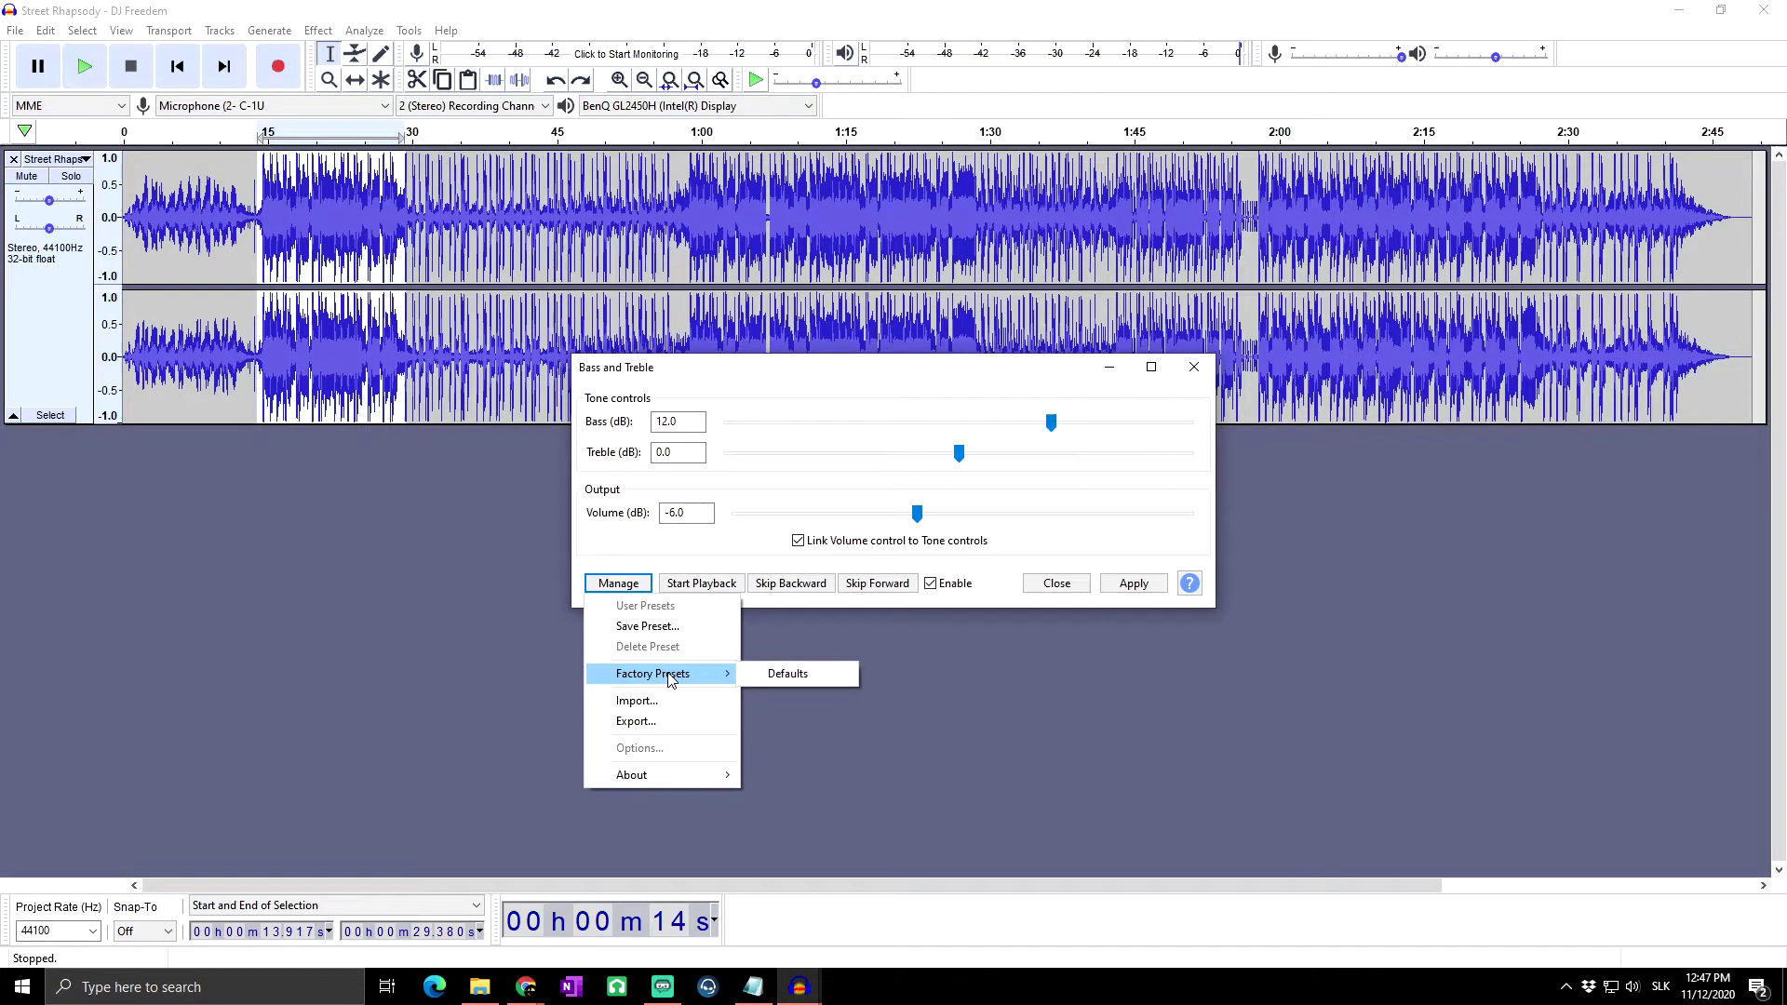
pyautogui.click(777, 674)
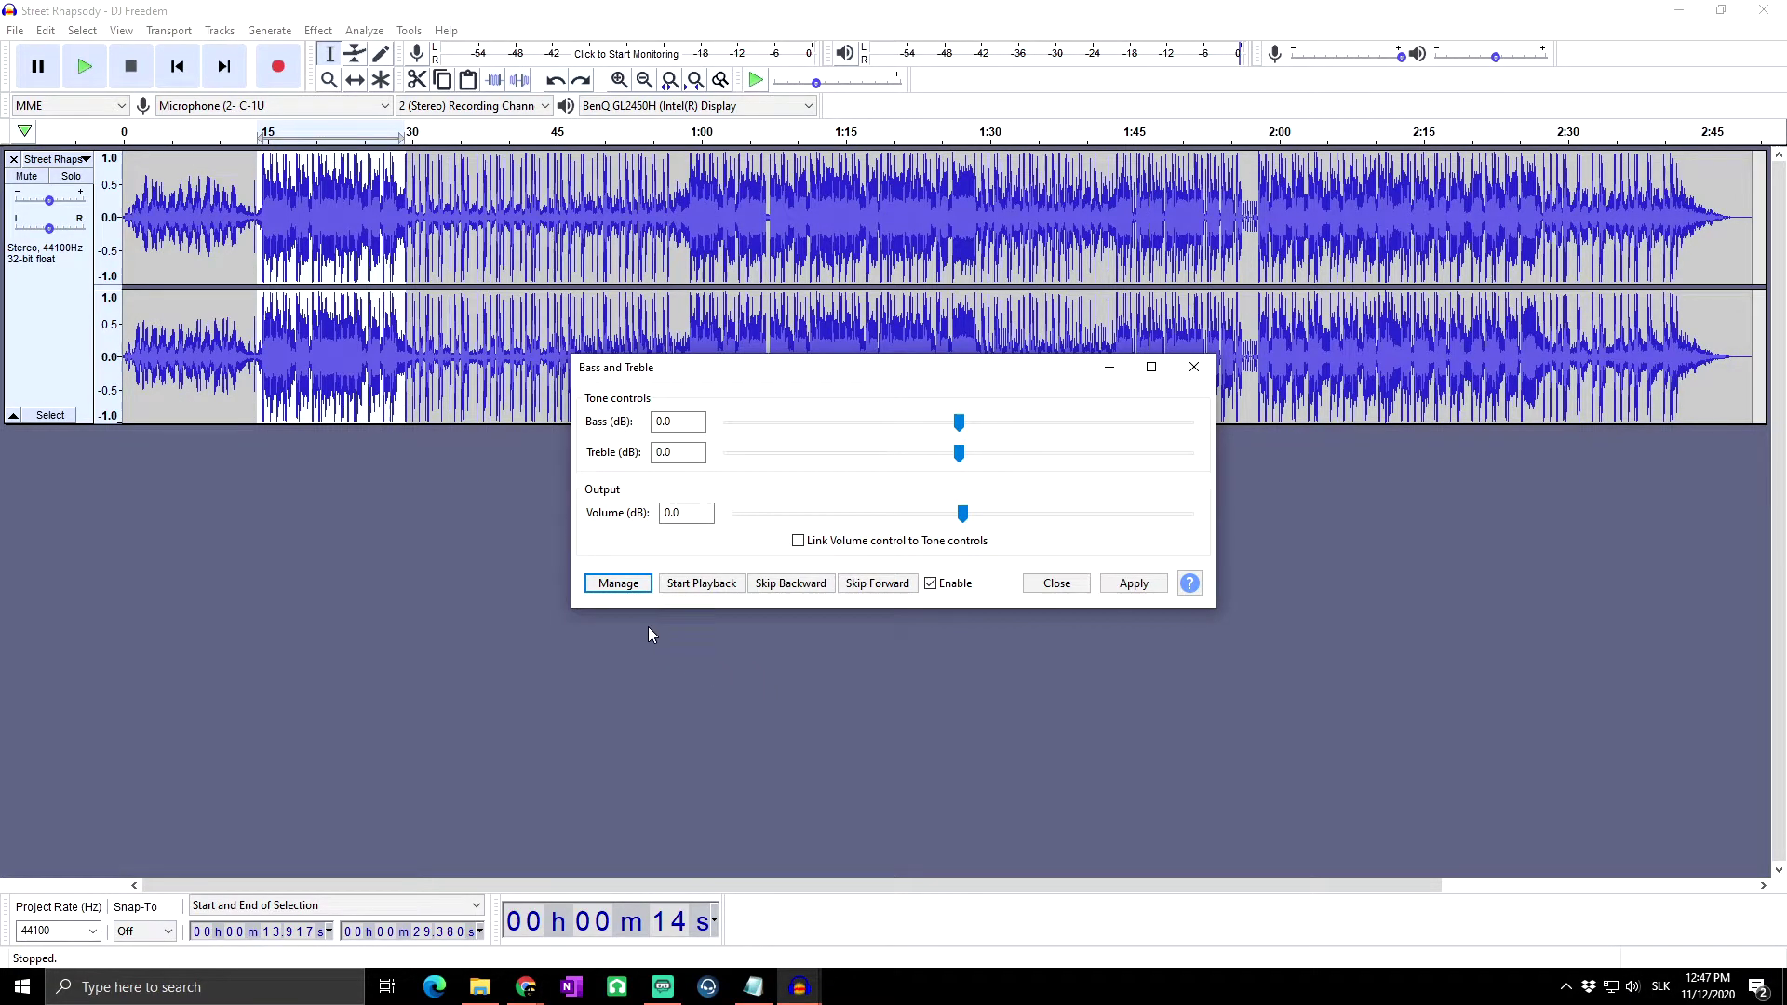
pyautogui.click(615, 588)
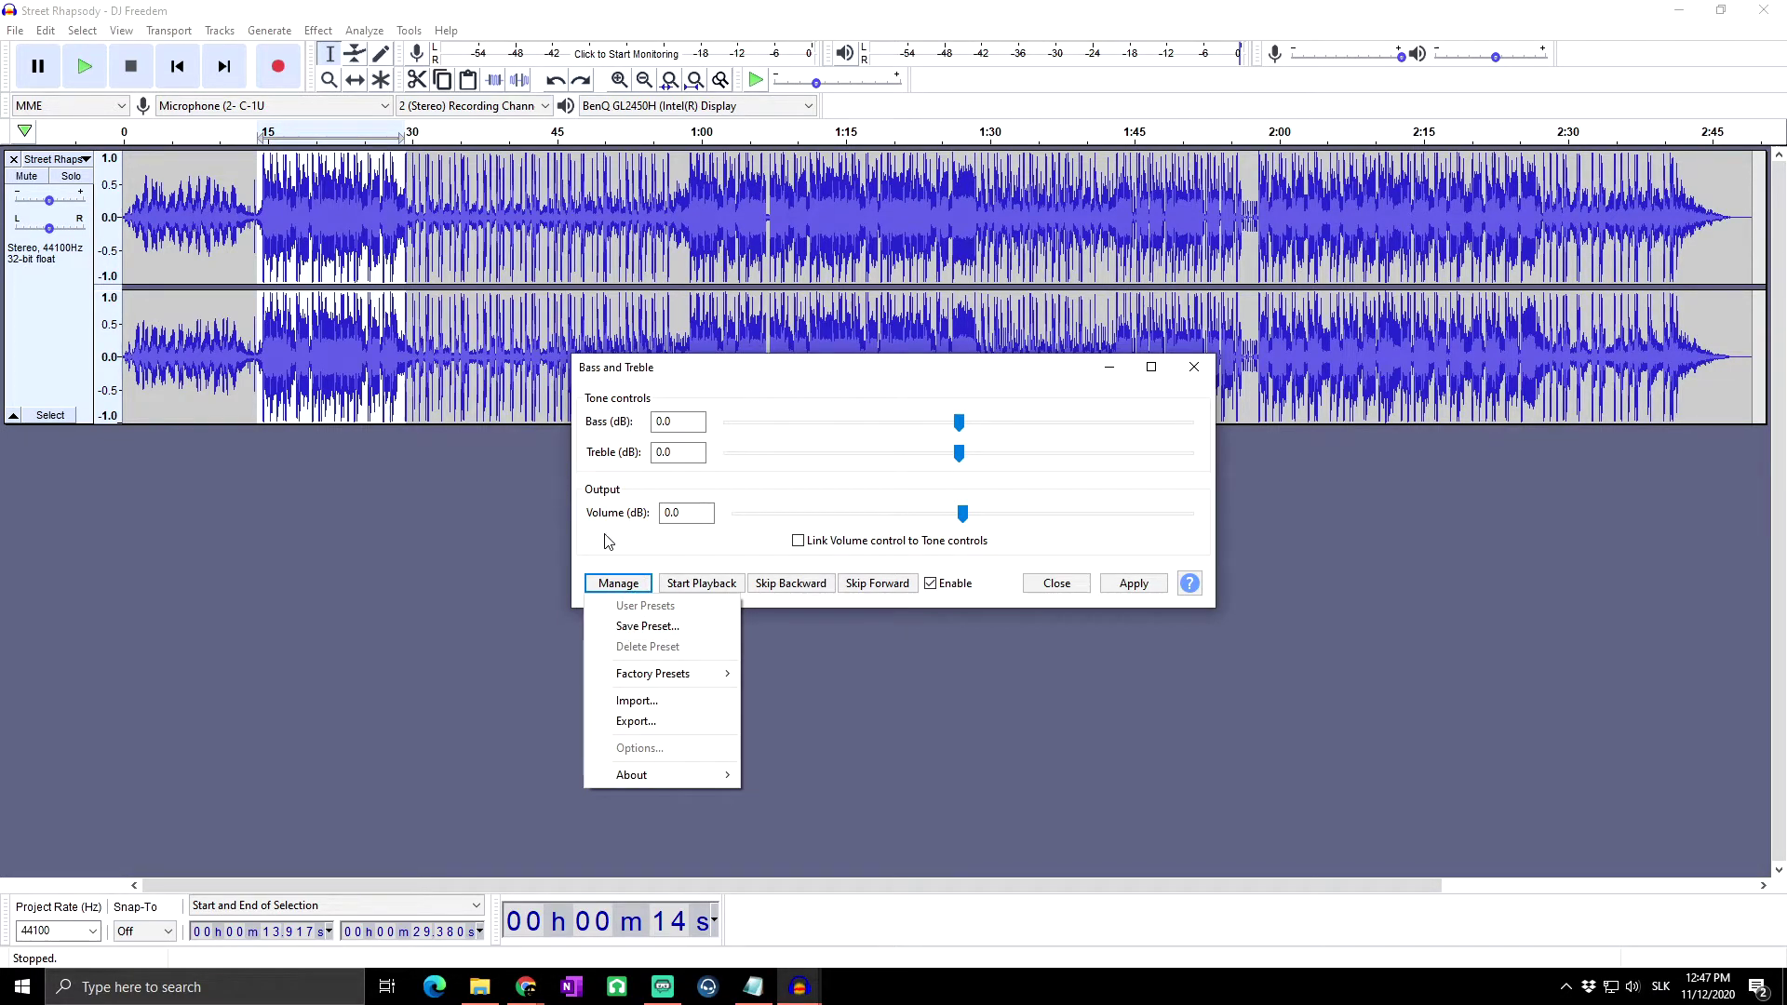
# Step: Disable the effect, set the bass to 12.0 dB, and preview the selection without processing
pyautogui.click(638, 579)
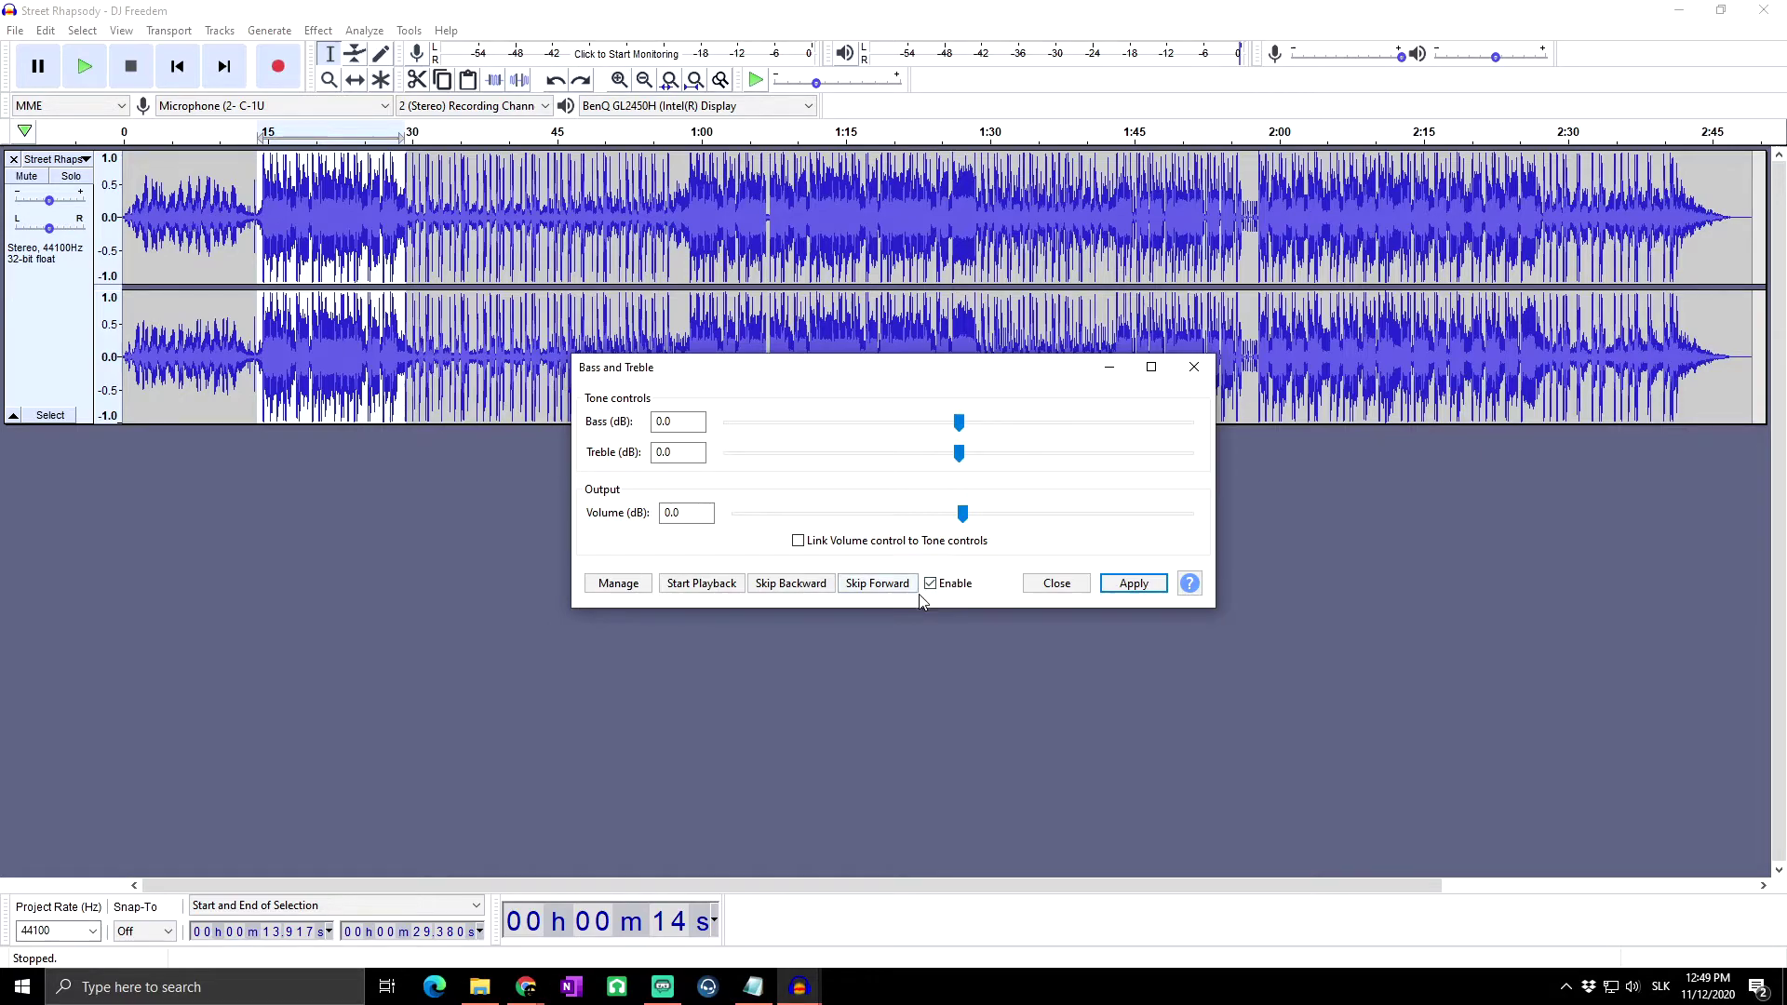
pyautogui.click(954, 590)
pyautogui.moveTo(958, 423); pyautogui.dragTo(1051, 431)
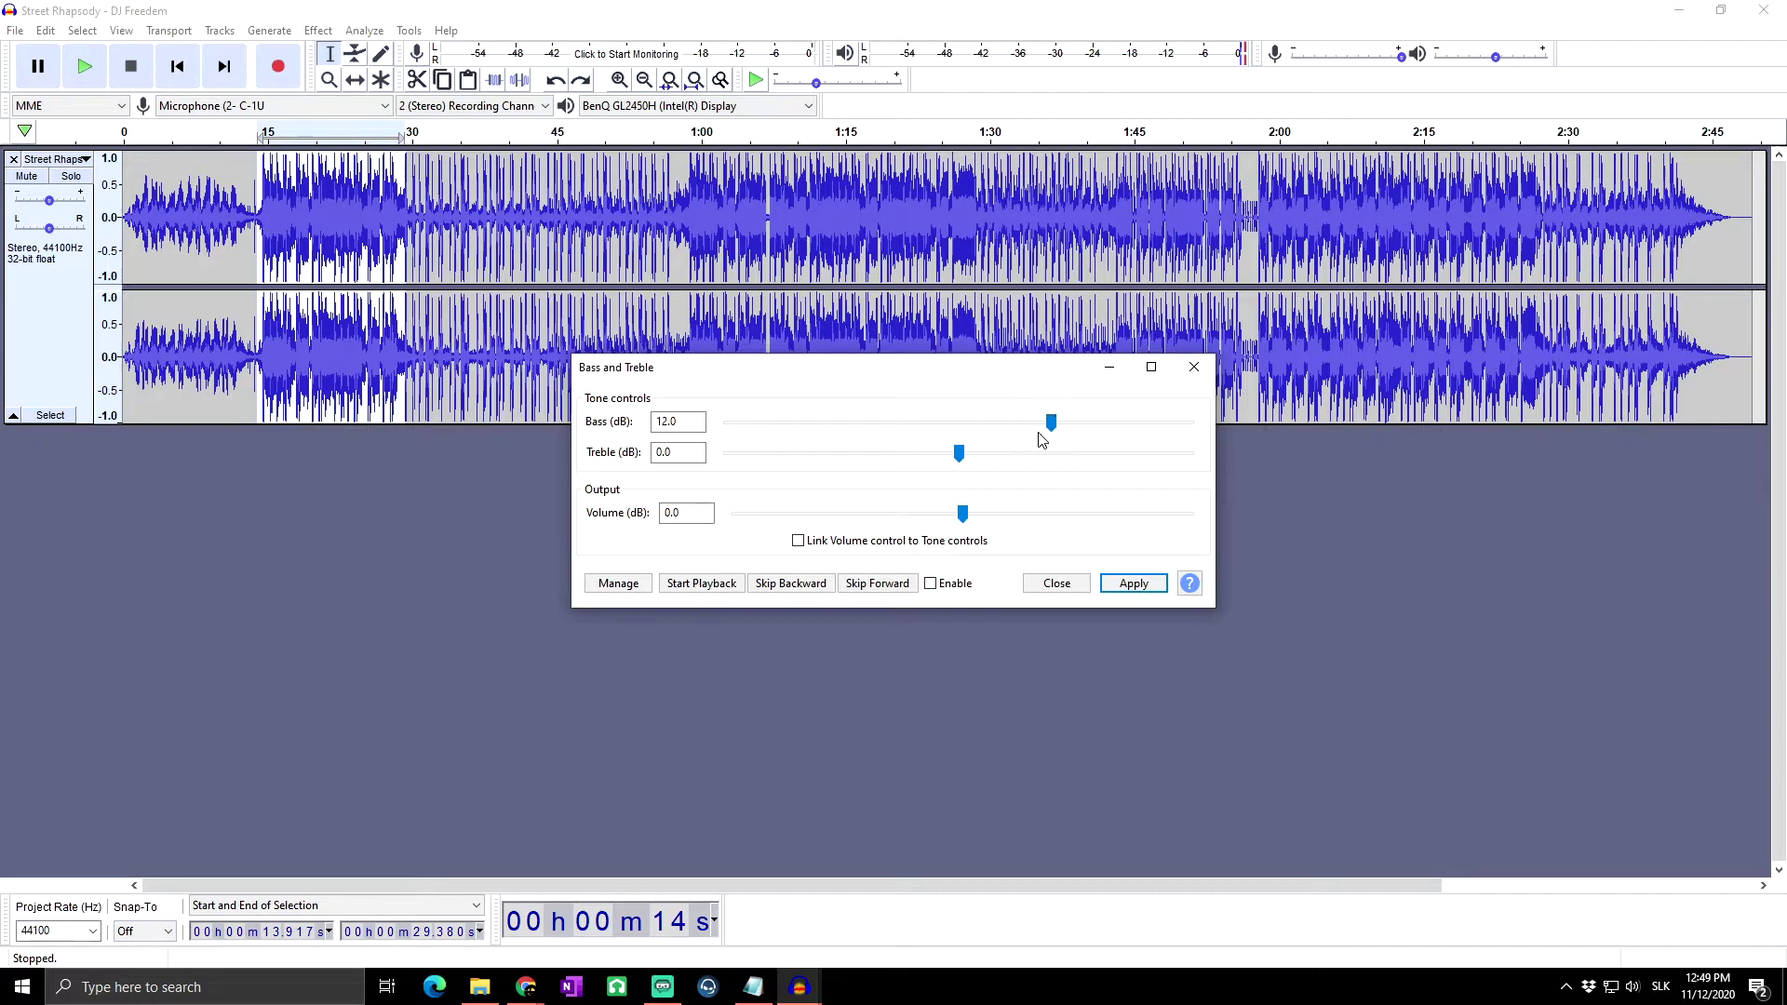
pyautogui.click(707, 585)
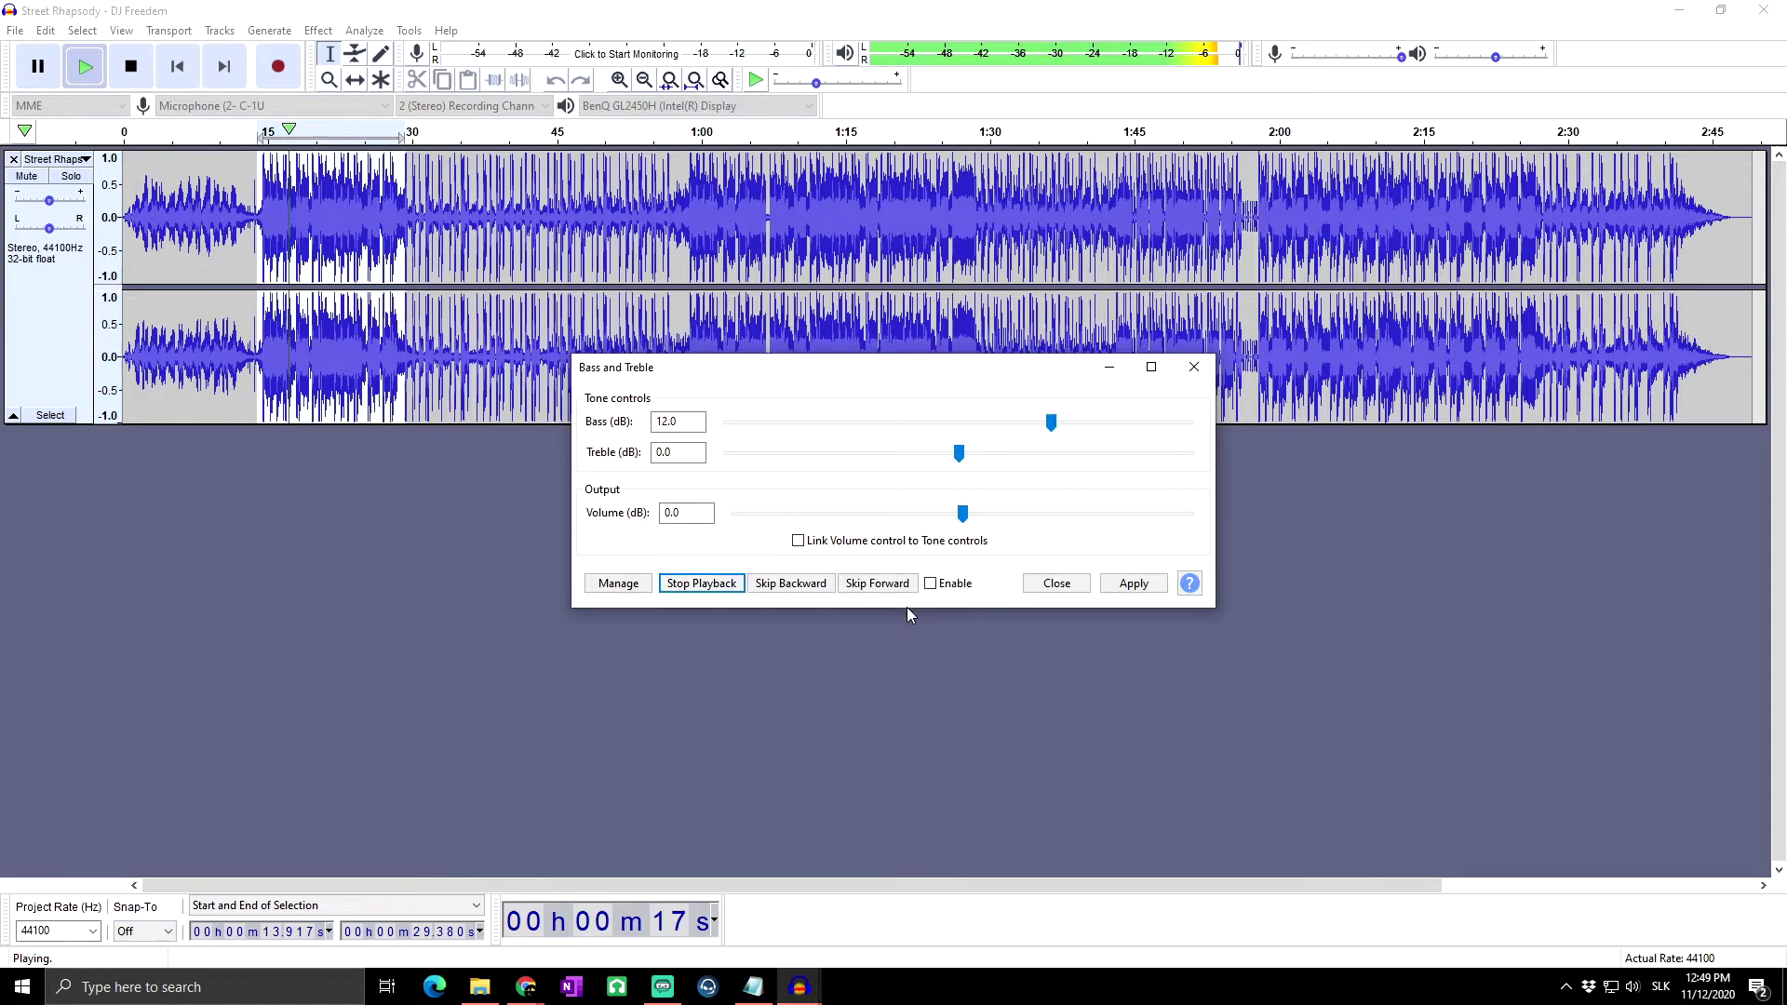
pyautogui.click(729, 580)
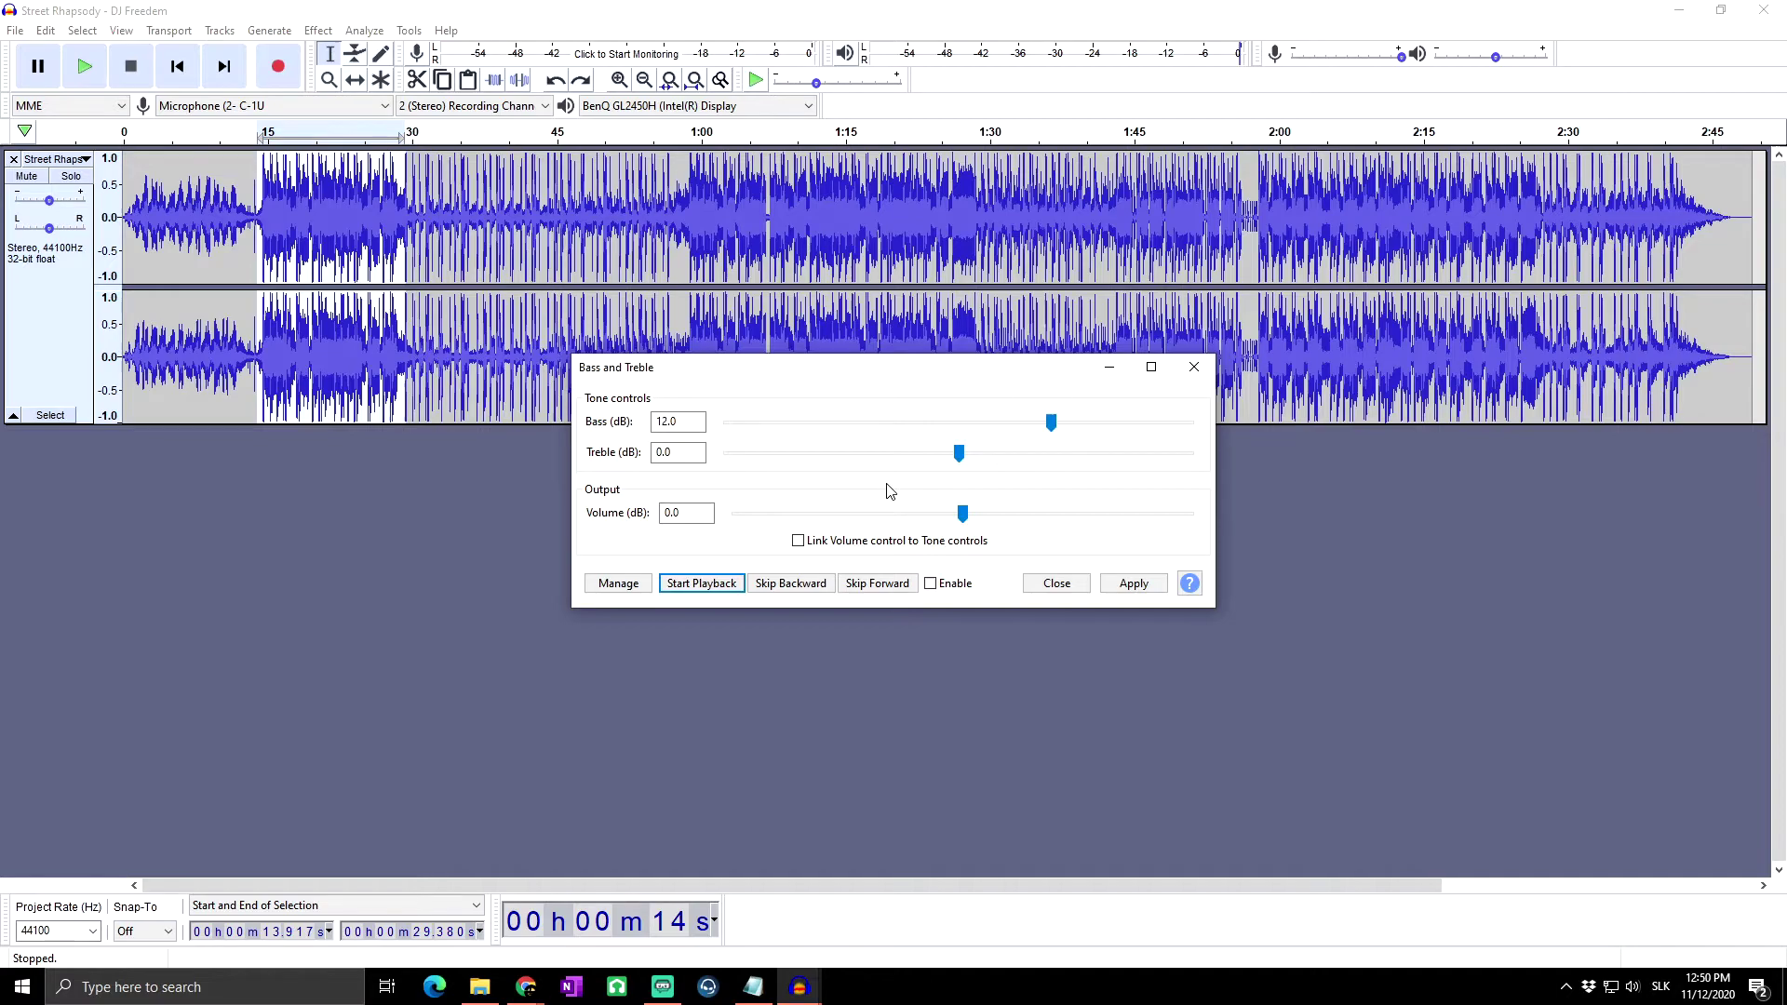
# Step: Re-enable the effect and preview the selection with the 12.0 dB bass boost
pyautogui.click(930, 584)
pyautogui.click(717, 586)
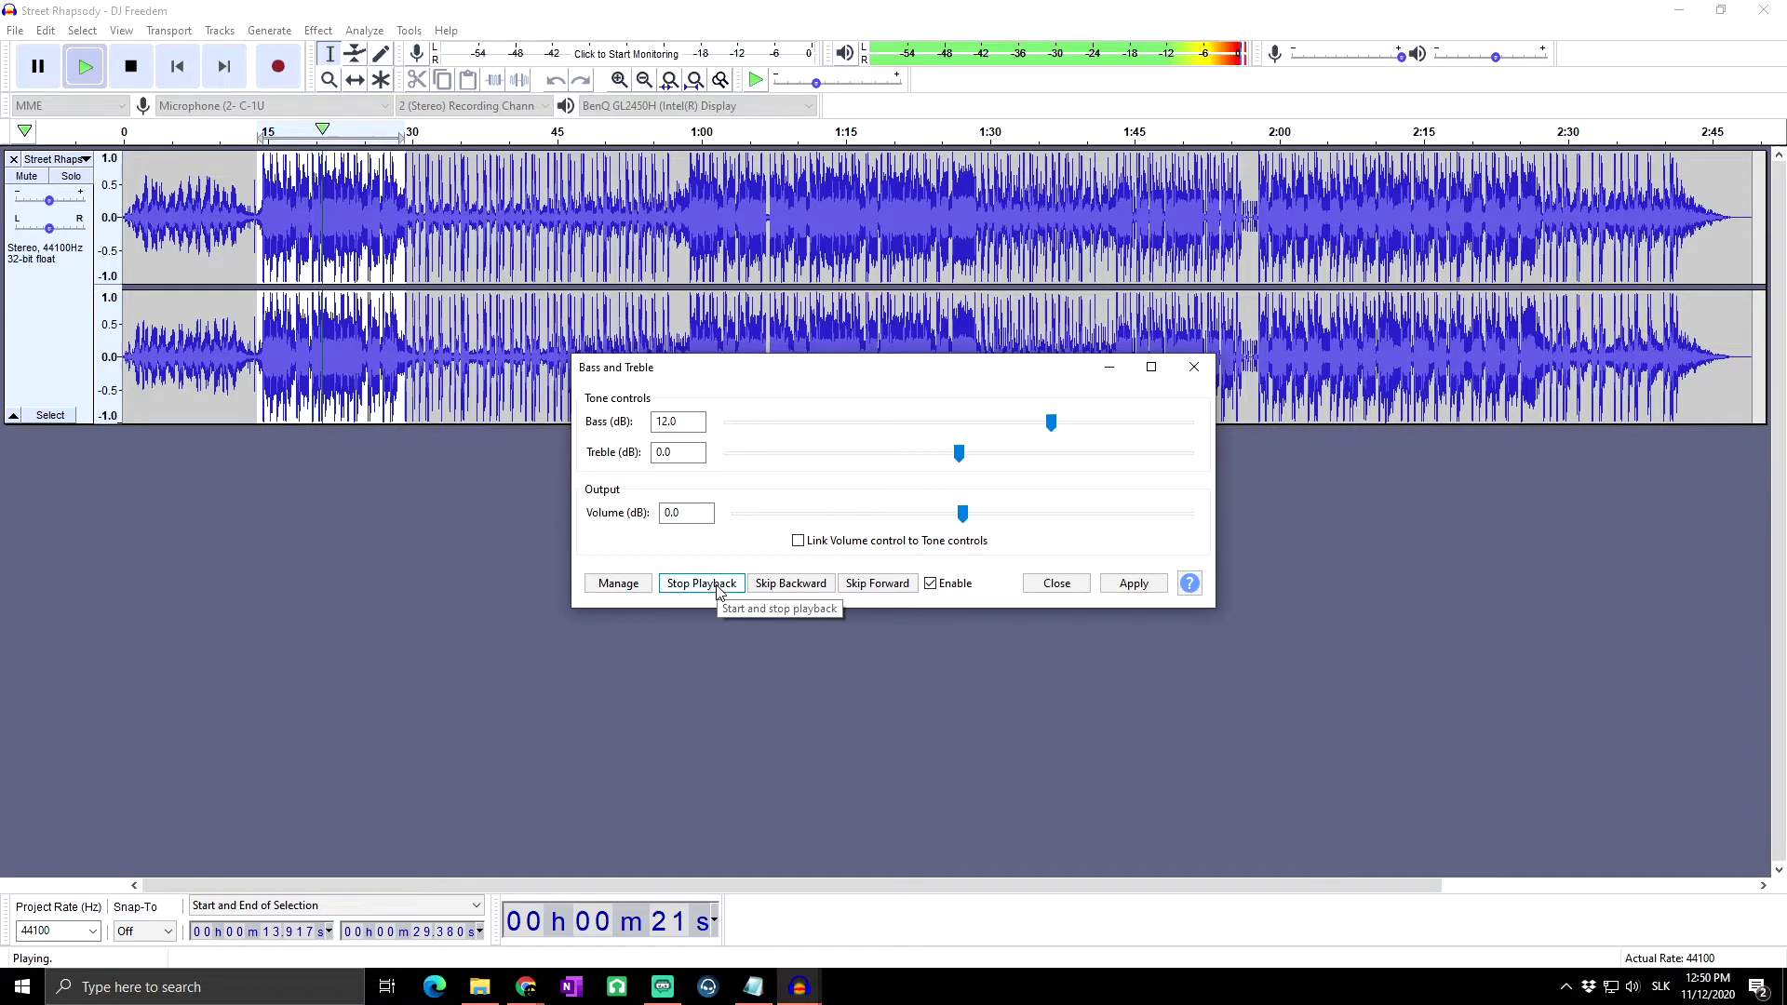
pyautogui.click(727, 596)
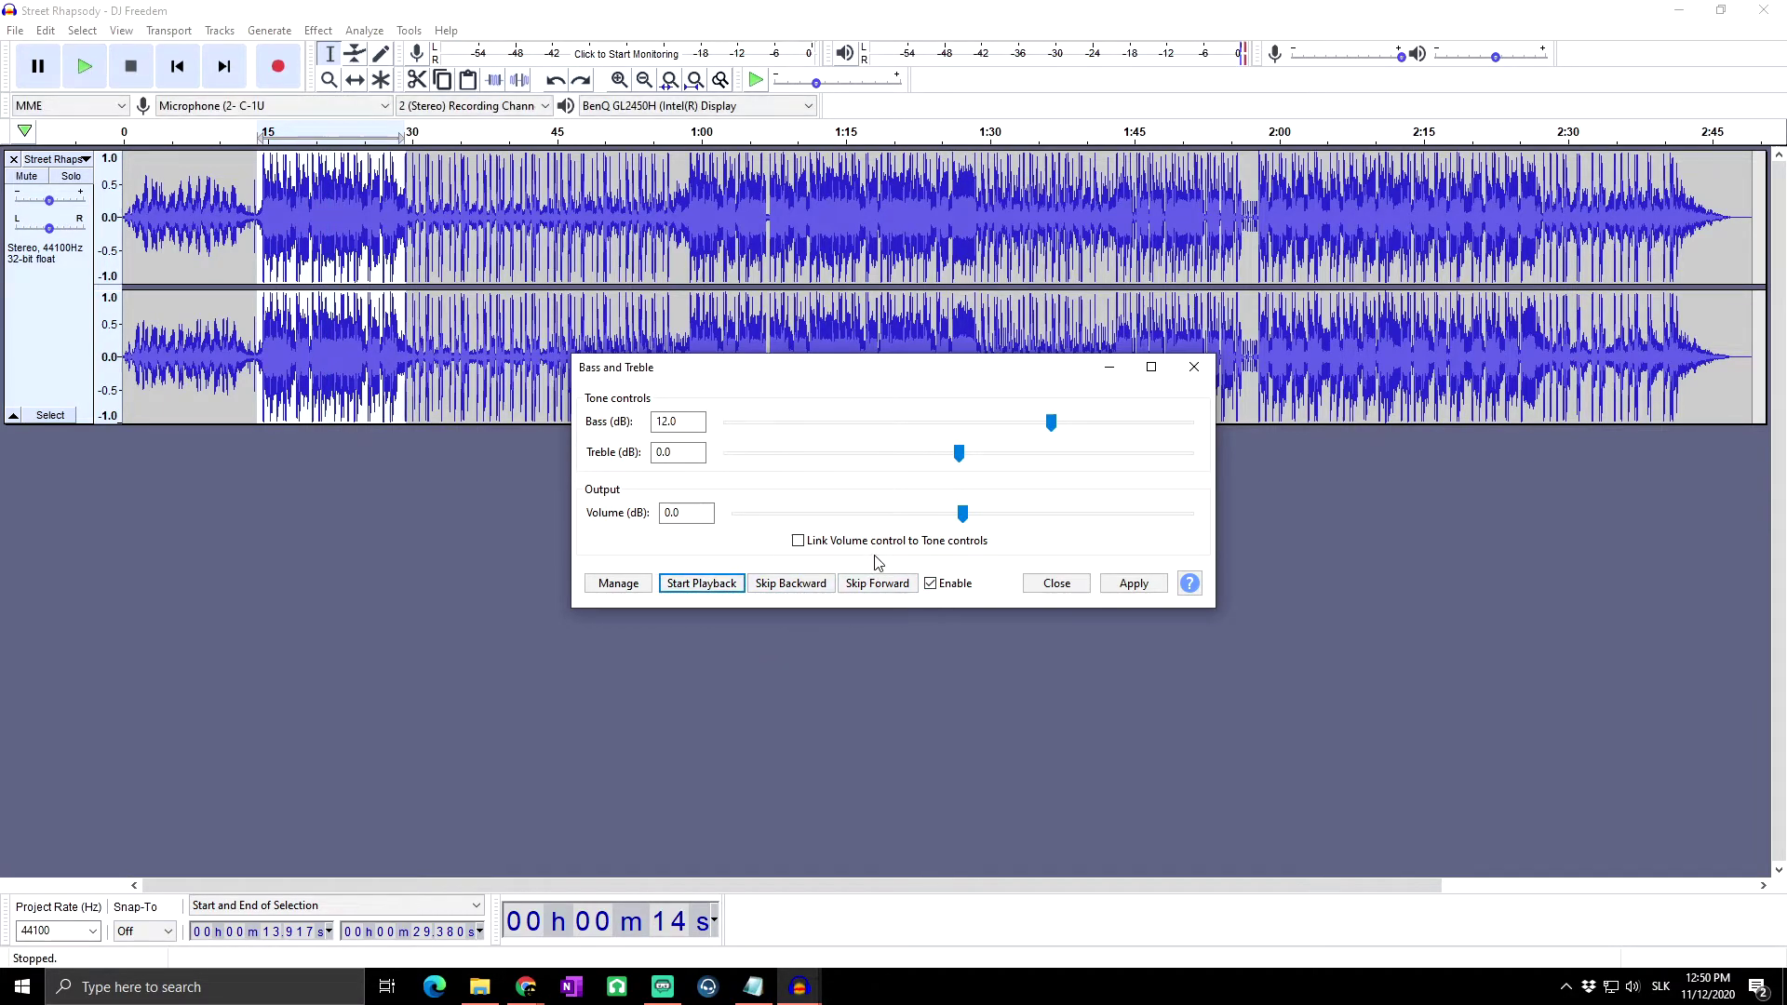
# Step: Enable the effect, set the bass to 6.0 dB with the volume linked to the tone controls, and preview the selection
pyautogui.moveTo(1051, 424); pyautogui.dragTo(1028, 428)
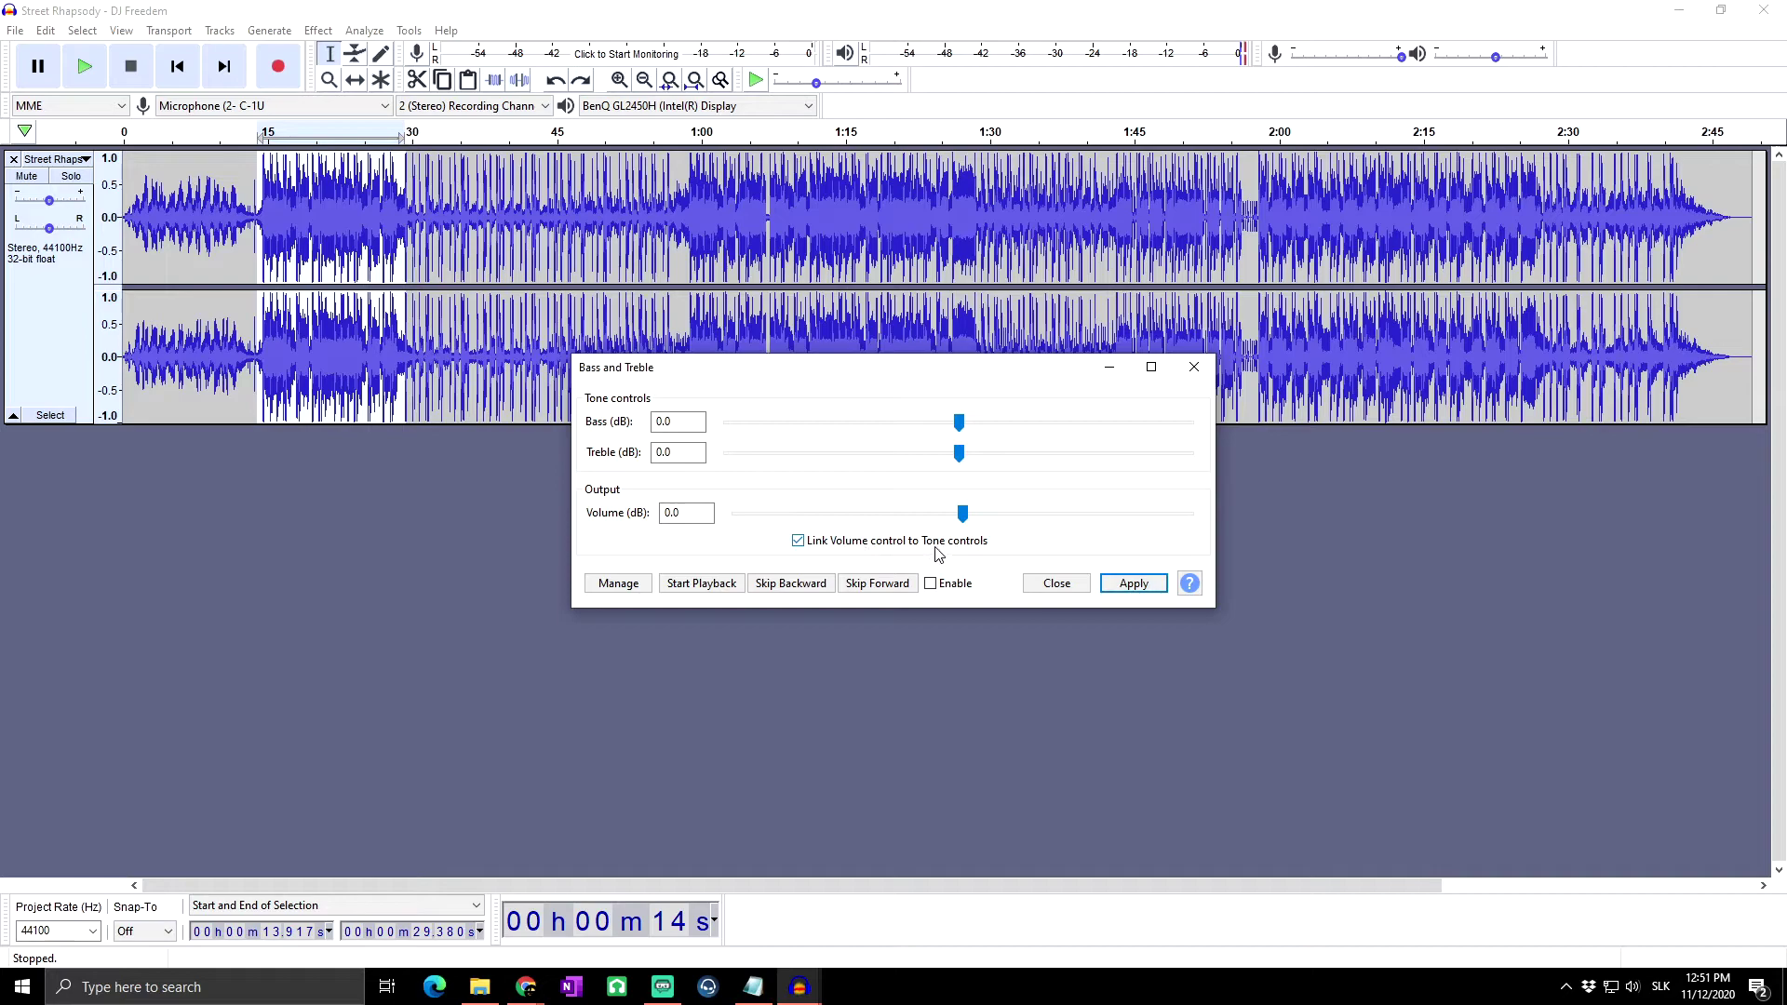
pyautogui.click(930, 584)
pyautogui.moveTo(958, 423); pyautogui.dragTo(1012, 432)
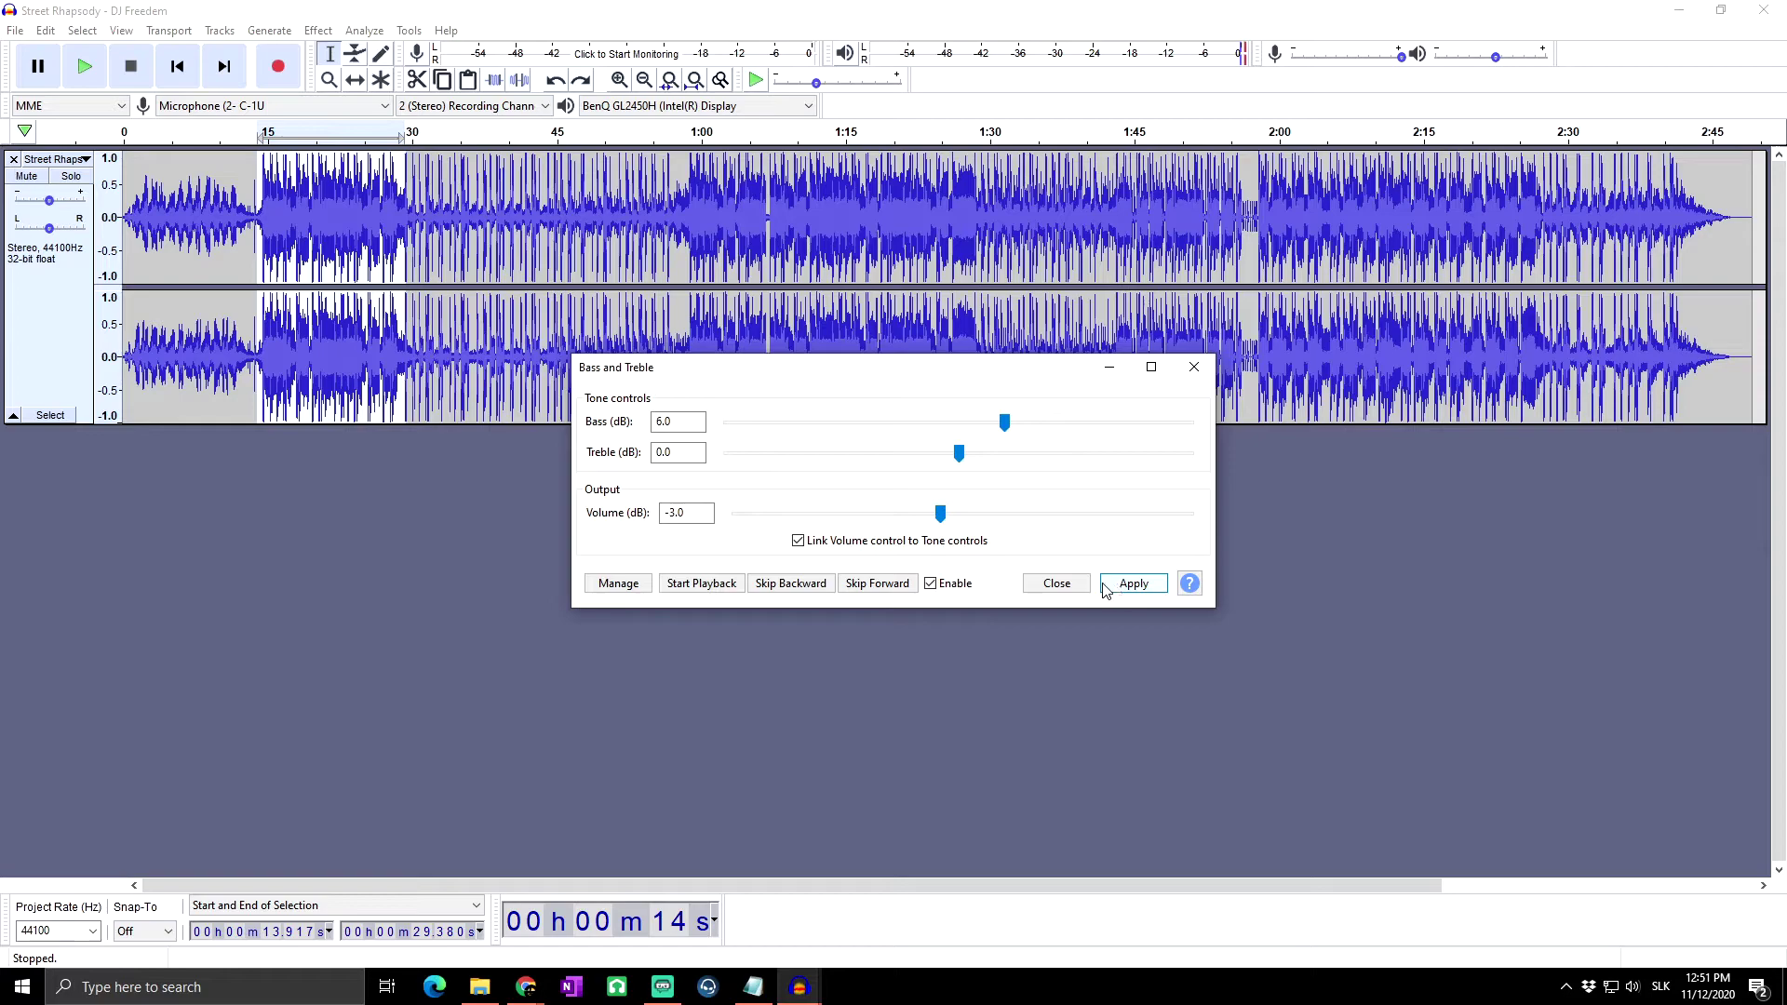
pyautogui.click(700, 584)
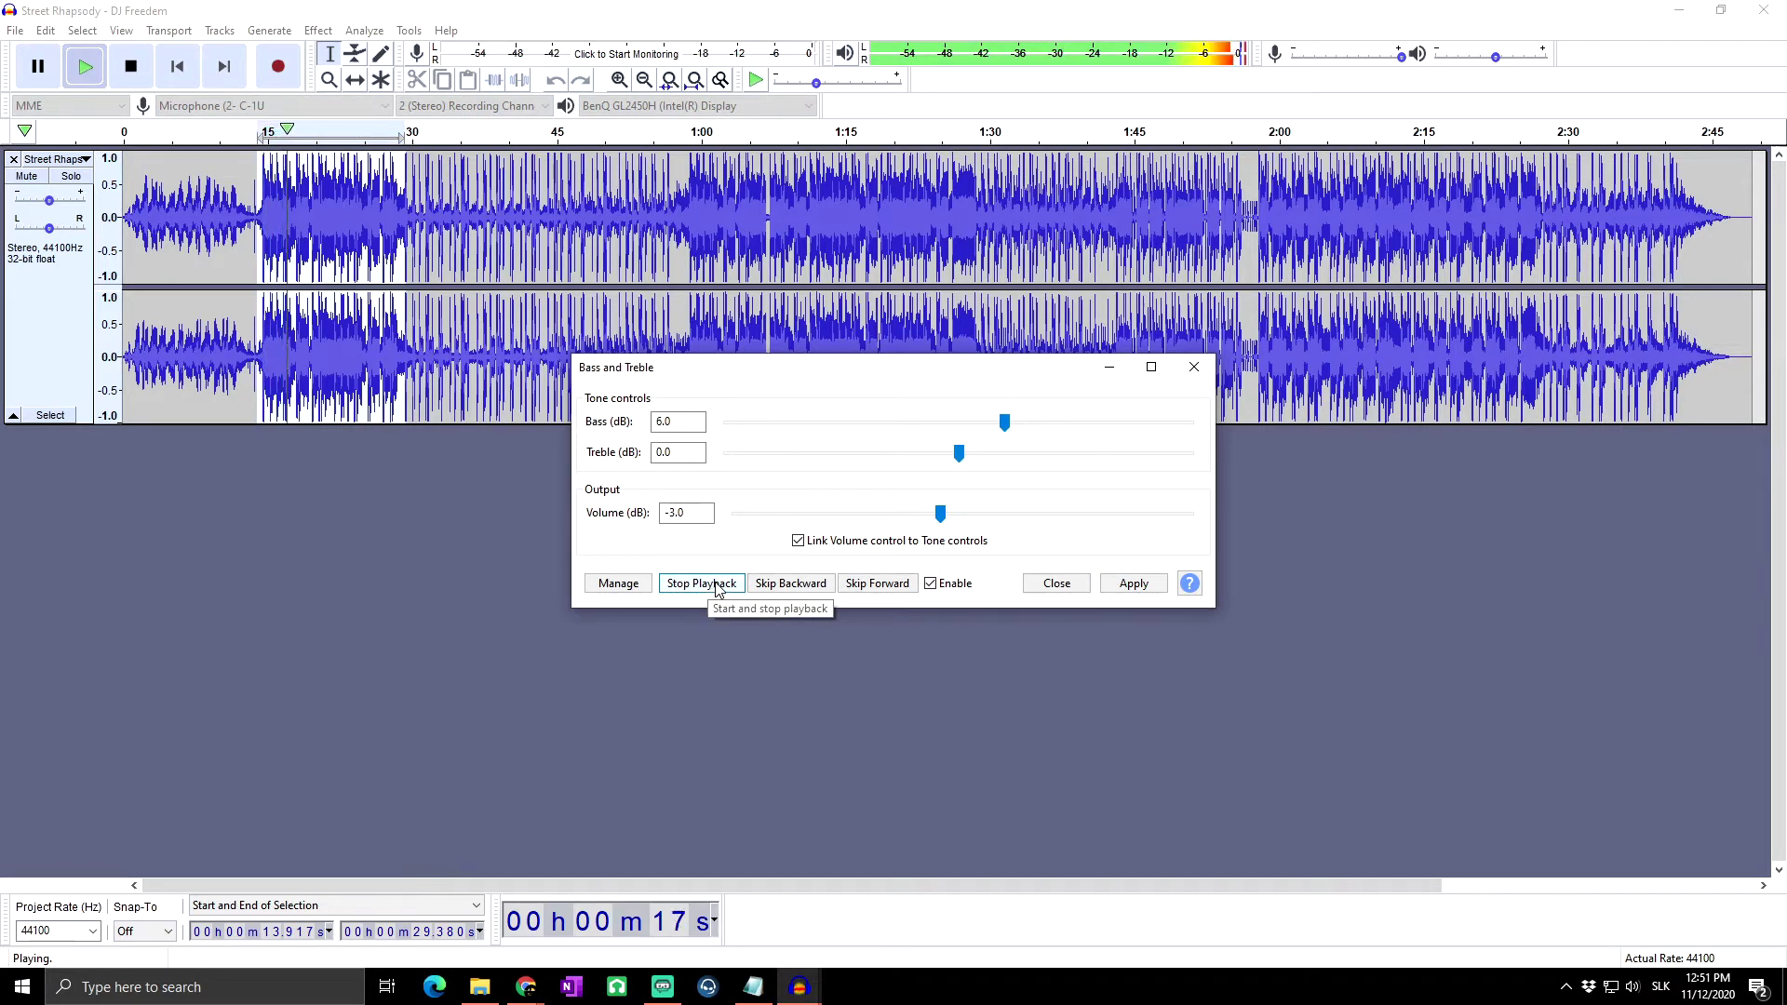
pyautogui.click(717, 587)
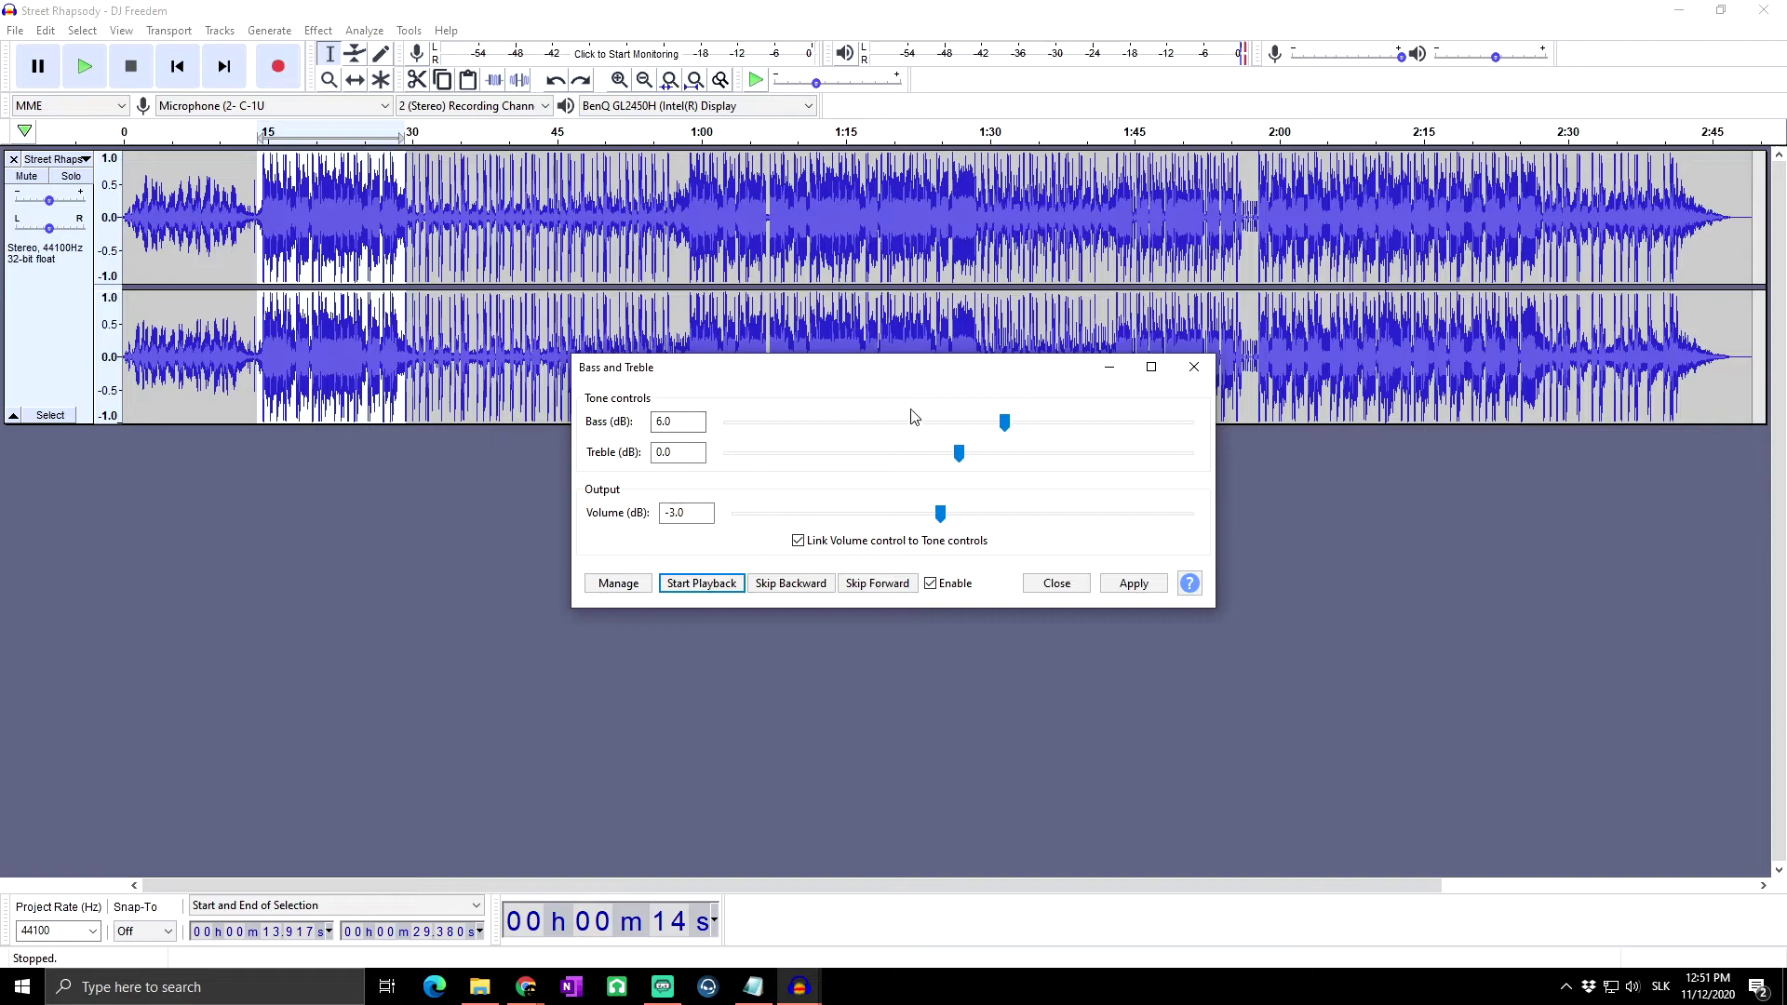
# Step: Apply the 6.0 dB bass boost to the selected song section
pyautogui.click(671, 424)
pyautogui.moveTo(671, 424); pyautogui.dragTo(640, 428)
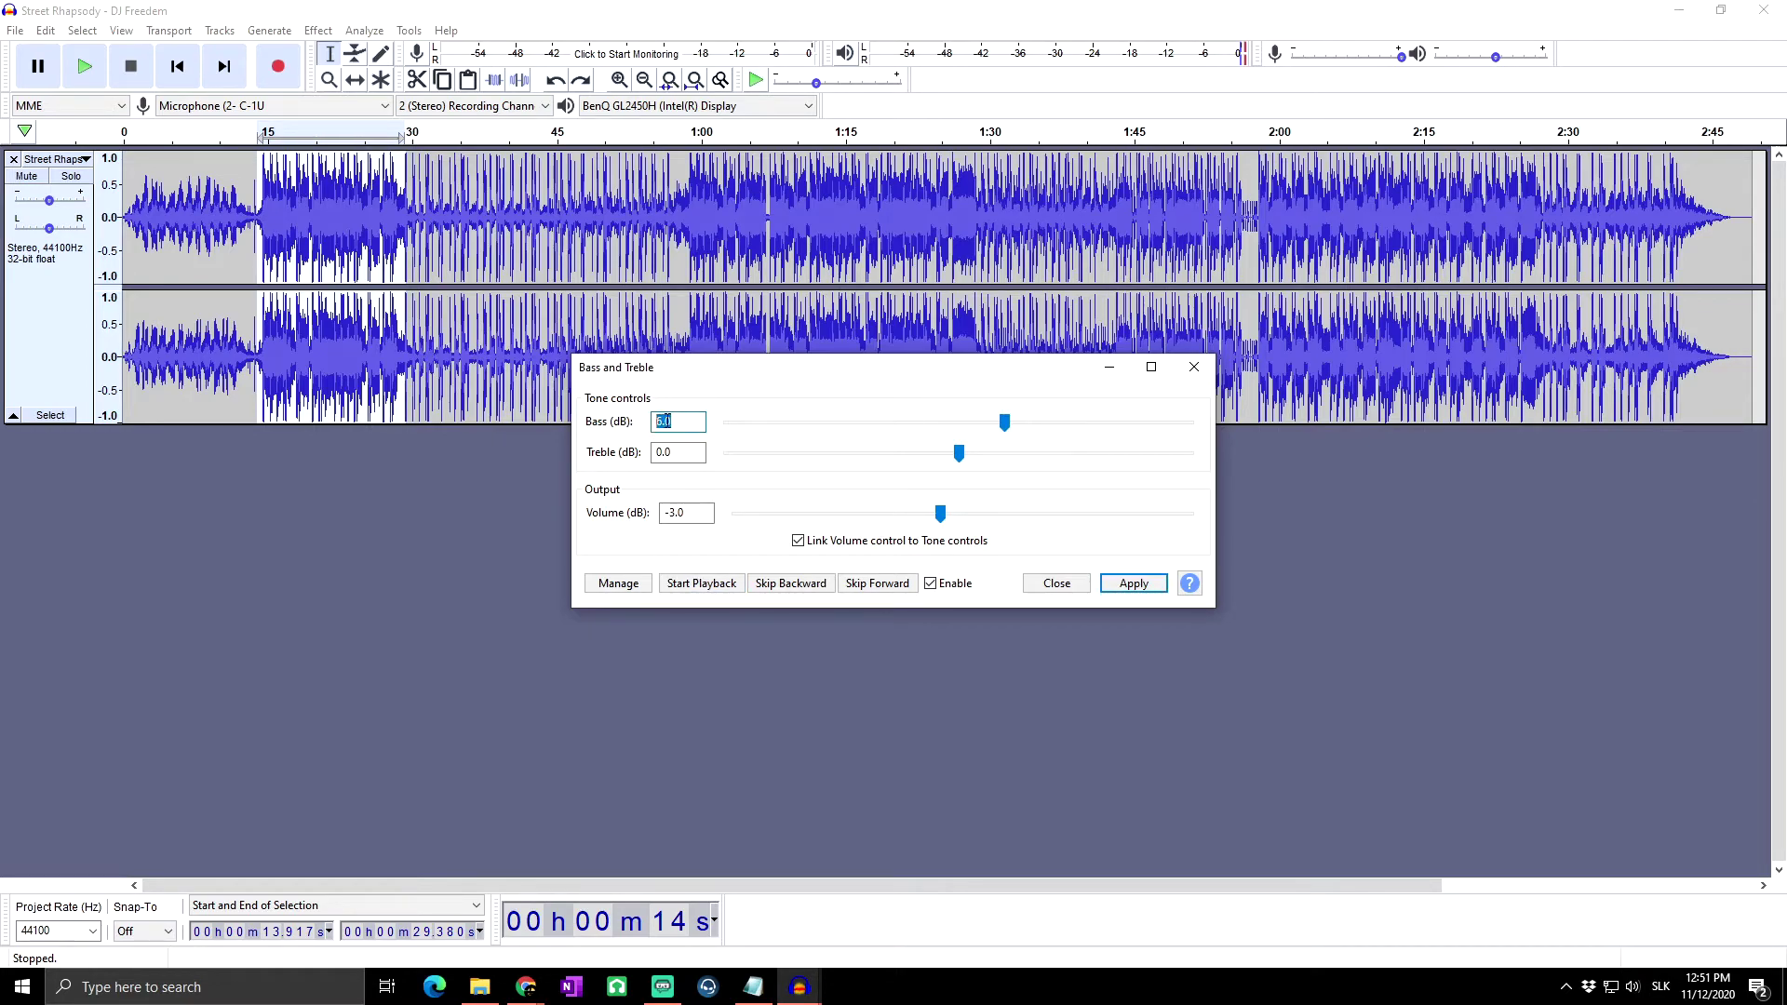
pyautogui.click(673, 421)
pyautogui.click(1135, 588)
pyautogui.click(1129, 586)
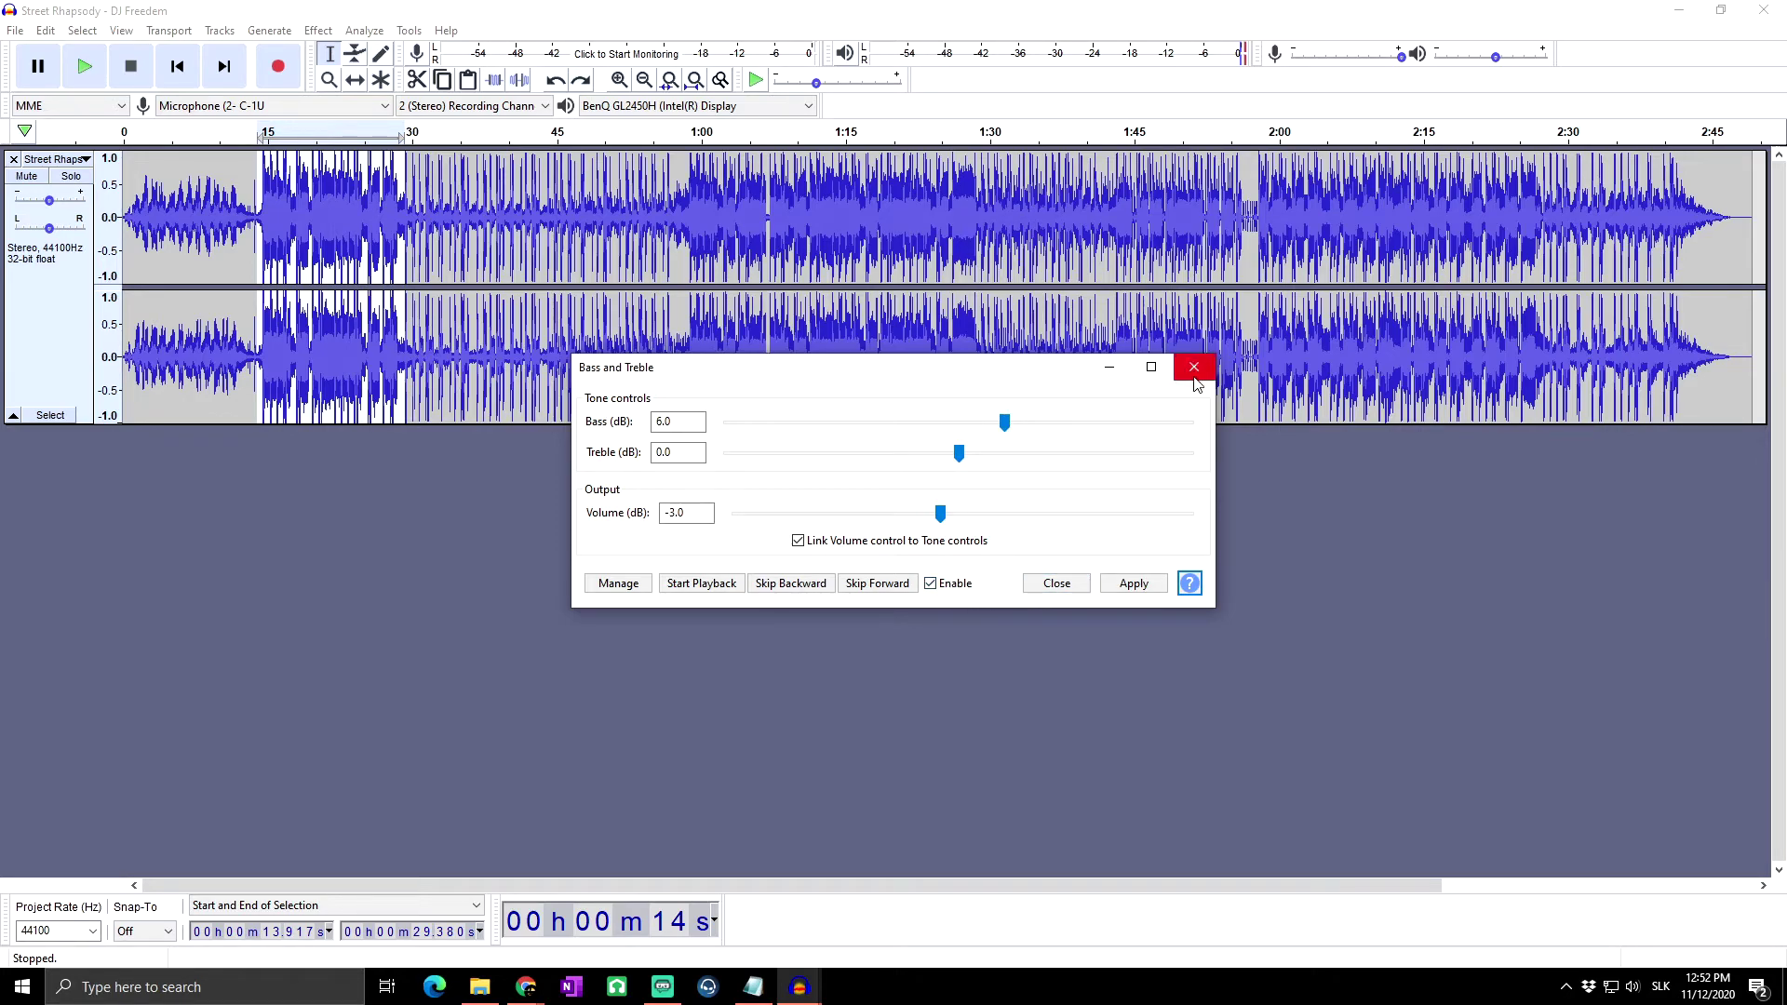
# Step: Apply the same bass boost to the selection several more times and close the Bass and Treble effect
pyautogui.click(1133, 583)
pyautogui.click(1134, 583)
pyautogui.click(1133, 583)
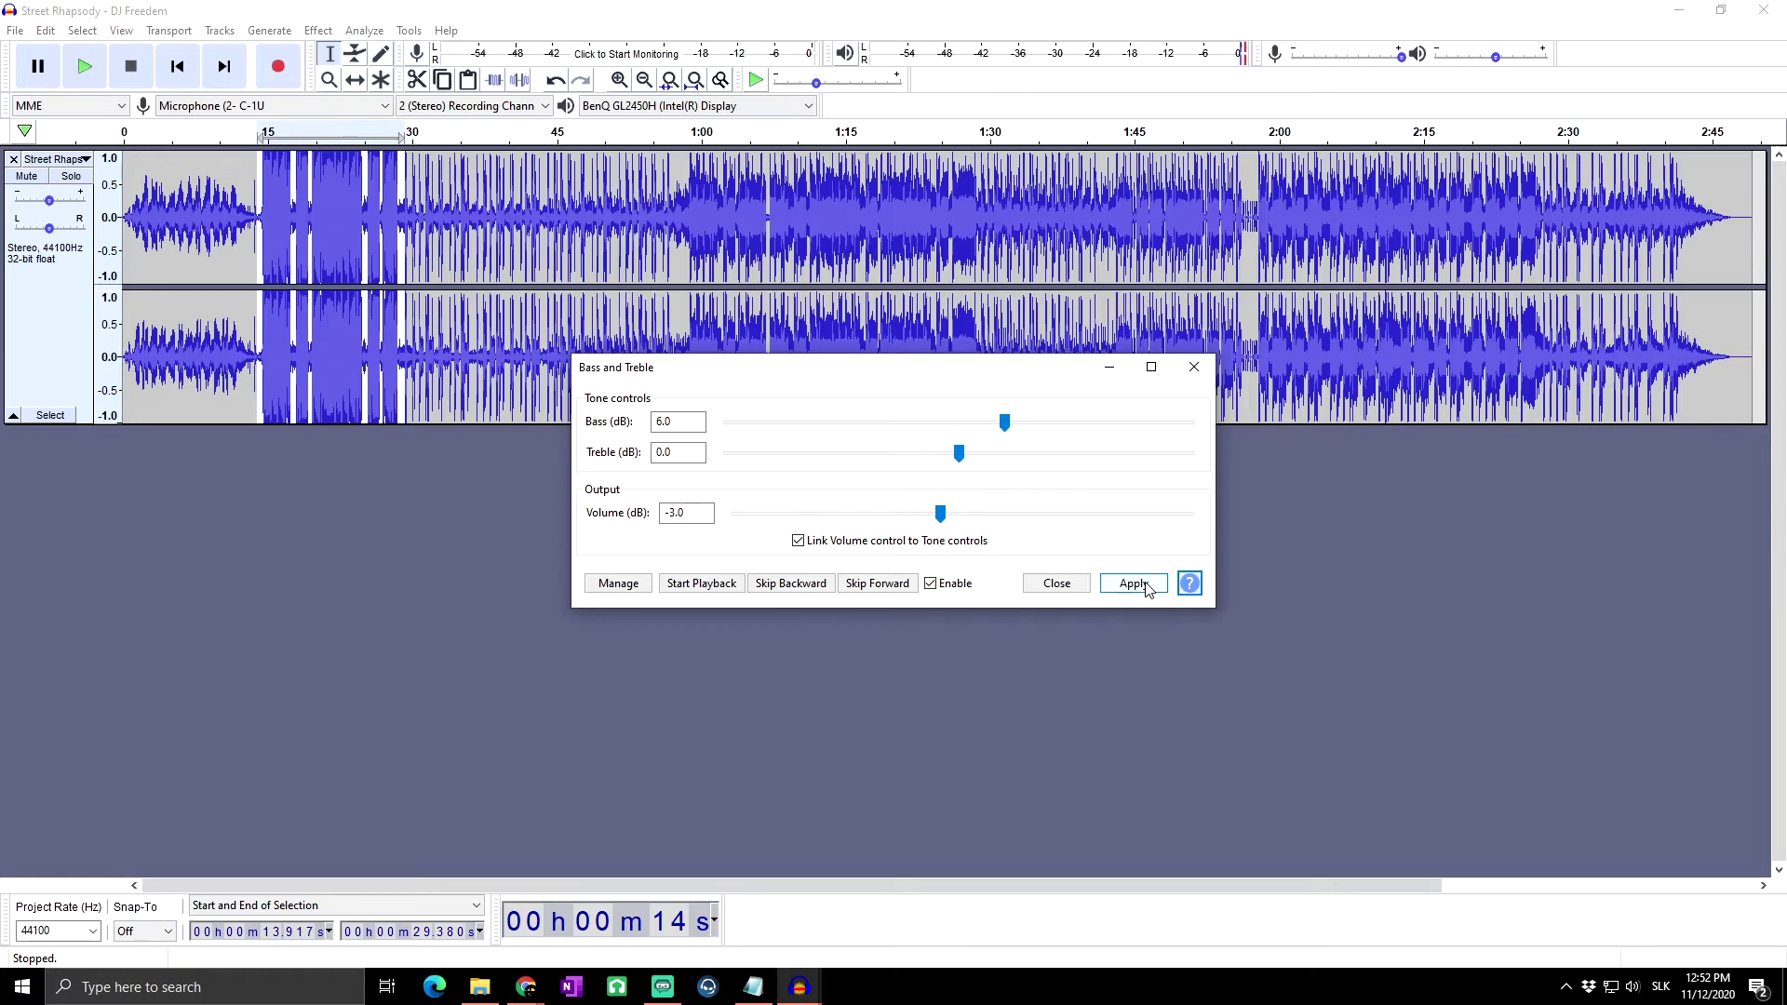
pyautogui.click(1144, 586)
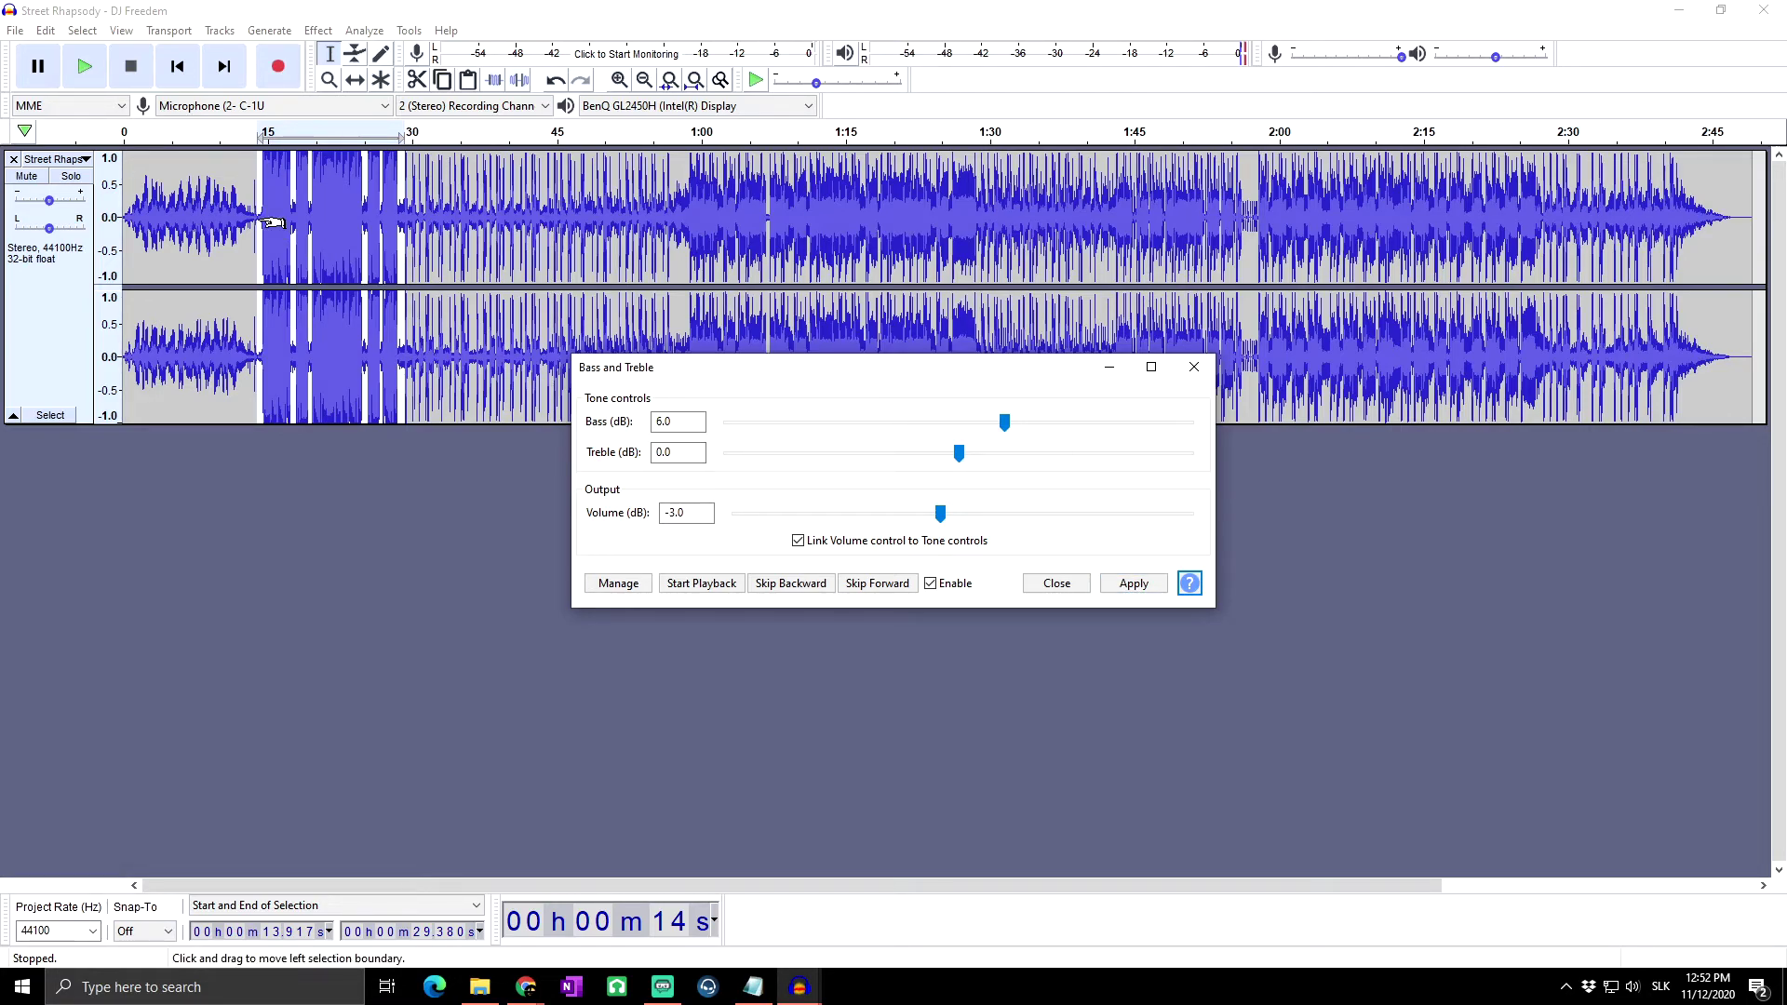
pyautogui.click(1194, 368)
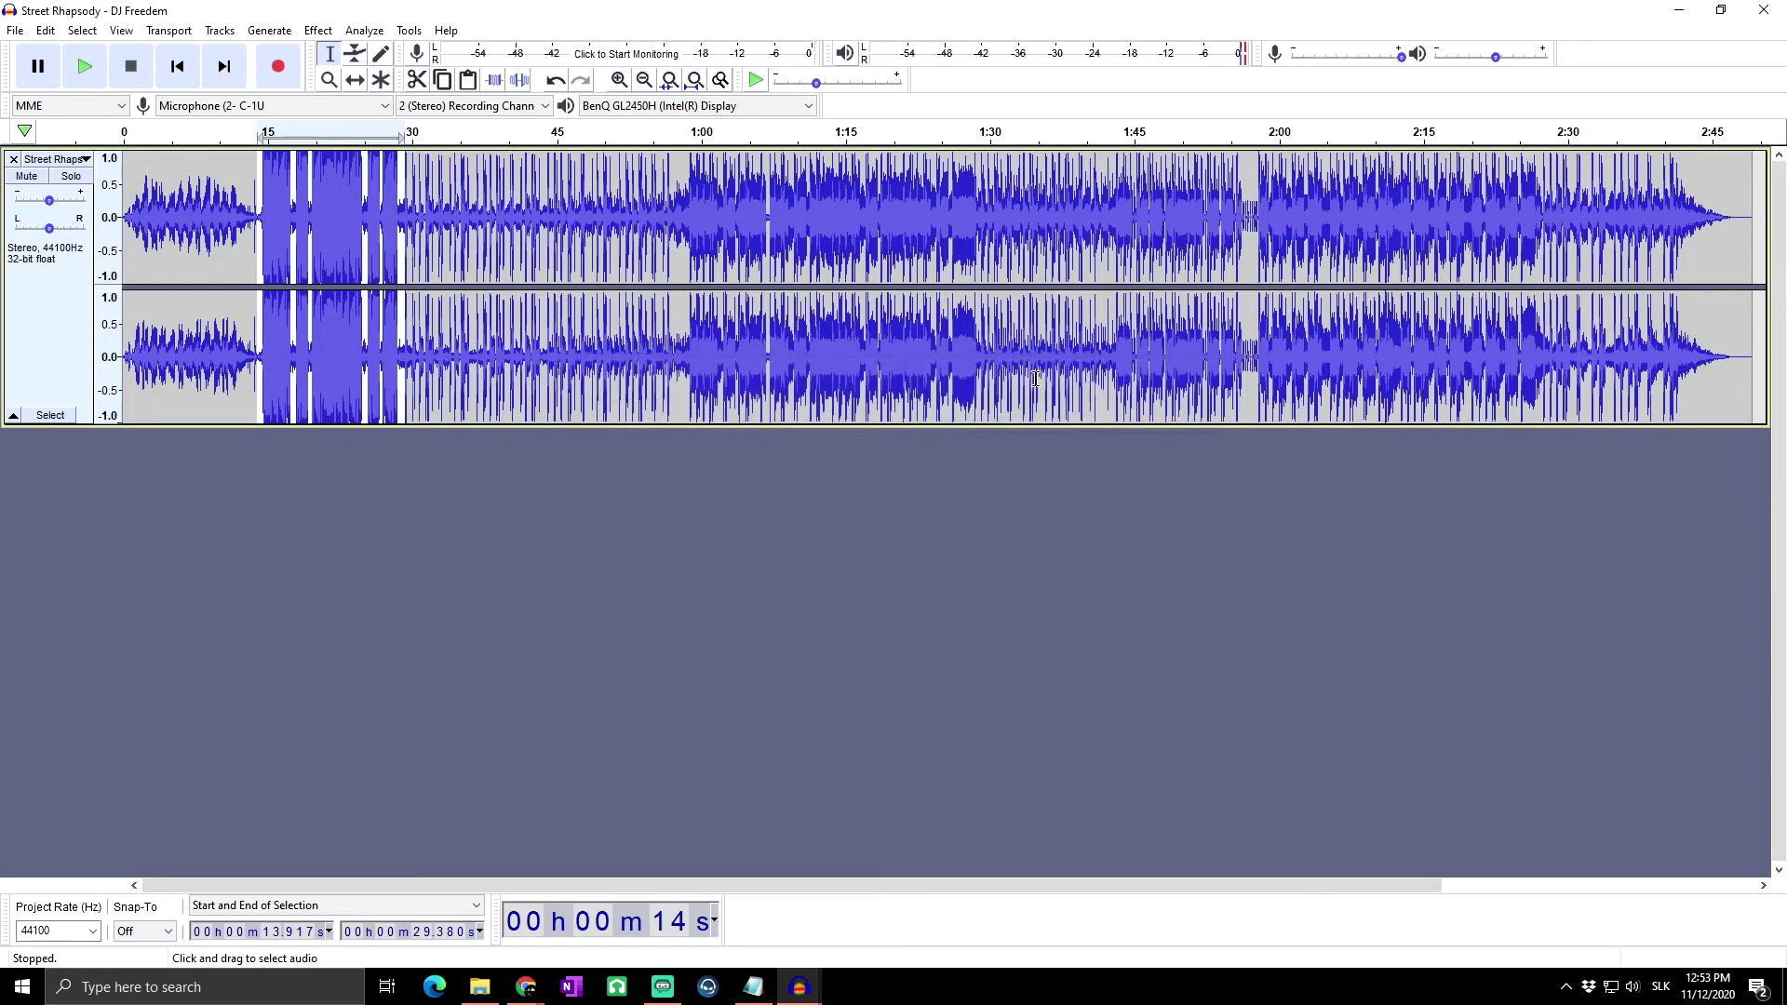